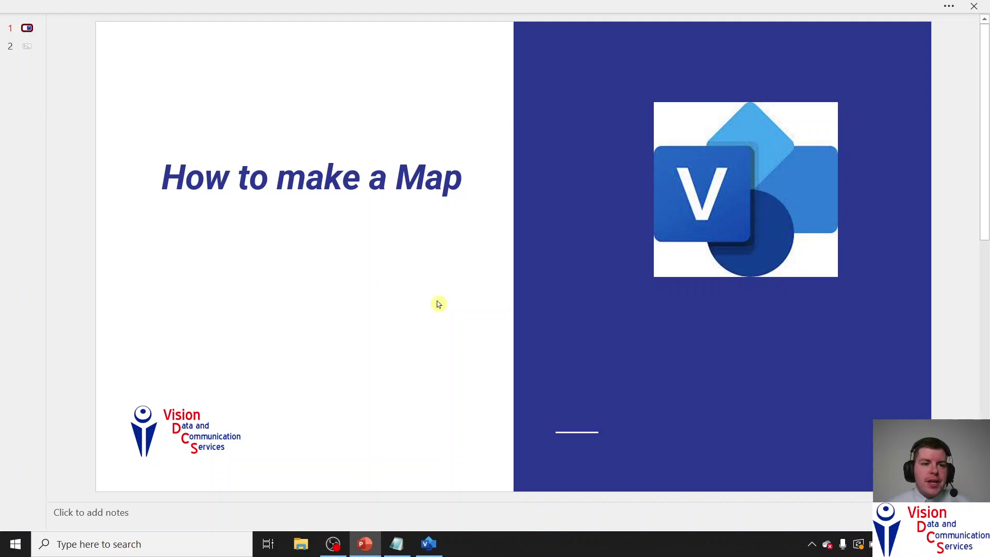
Step: Leave the slides showing the map-making steps and open the Example Floor Plan PDF from the desktop
scroll(437, 304, "down", 2)
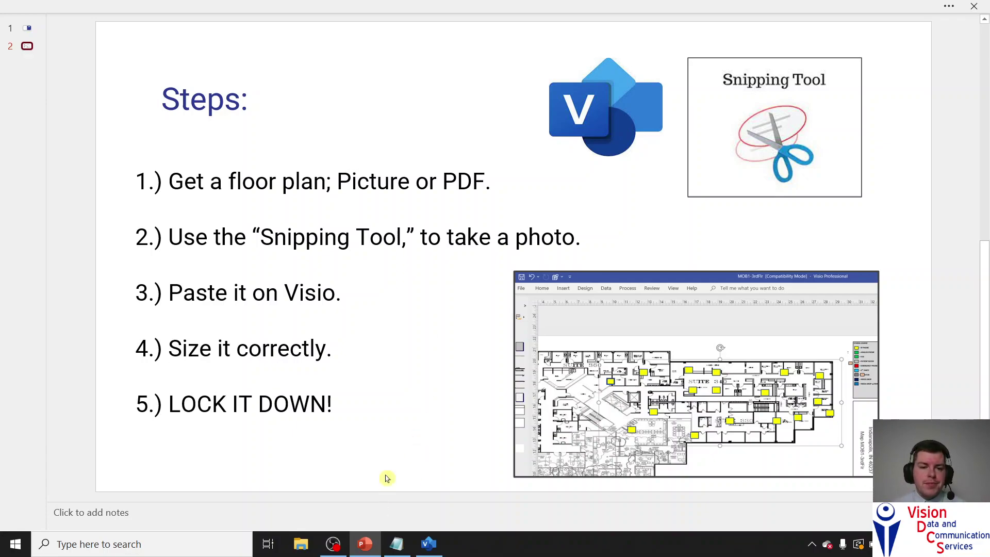
mouse_move(366, 552)
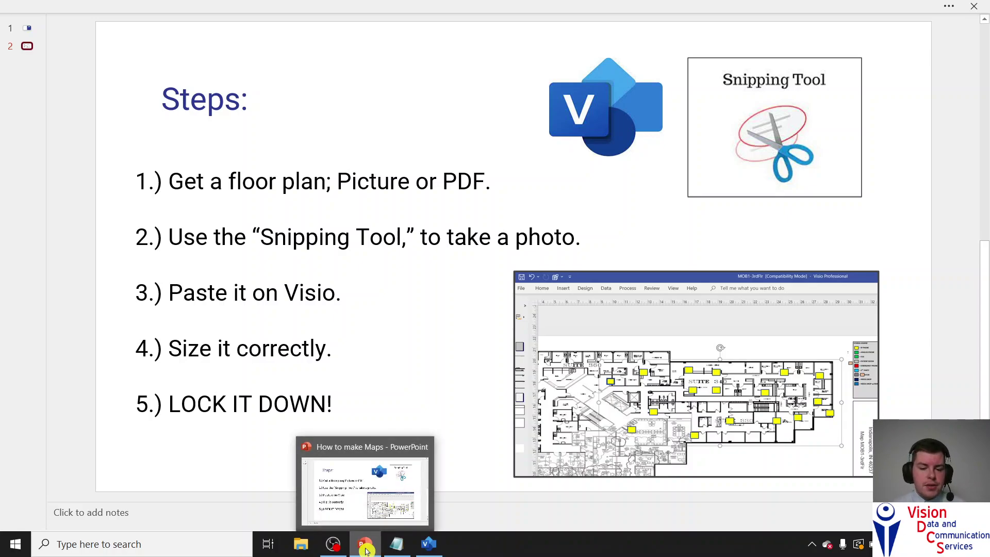
left_click(366, 547)
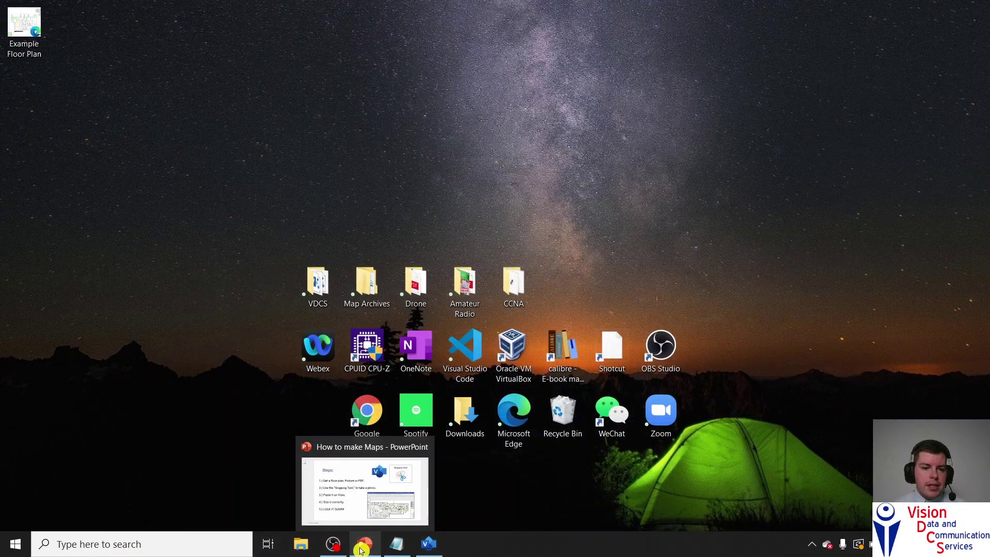
double_click(24, 23)
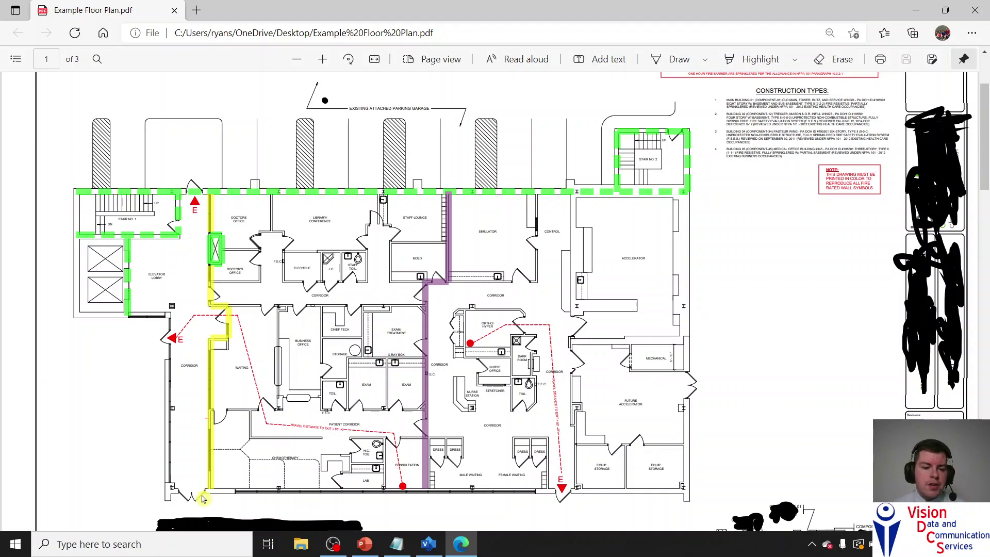
Step: Search Windows for "snipping tool" and launch the Snipping Tool over the floor plan
left_click(179, 543)
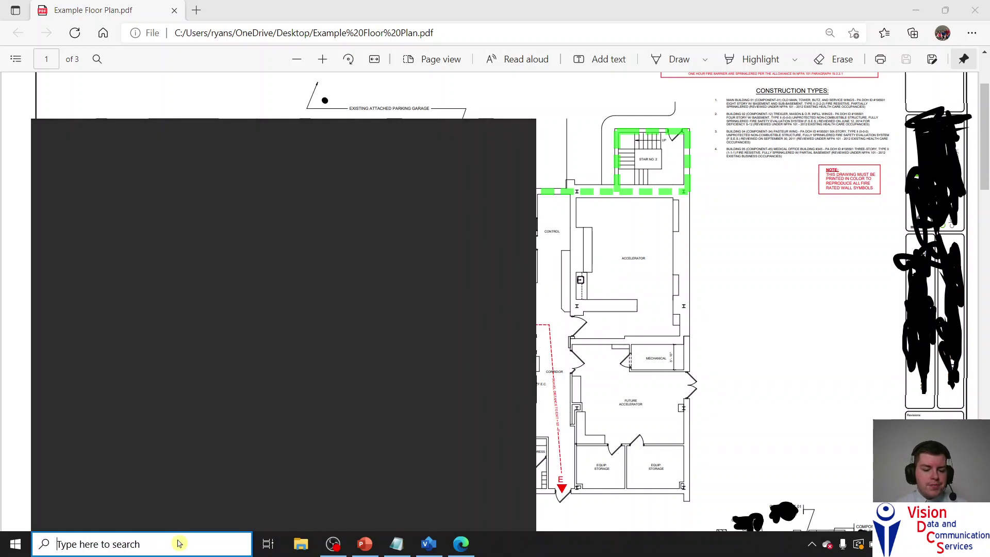
type("sn")
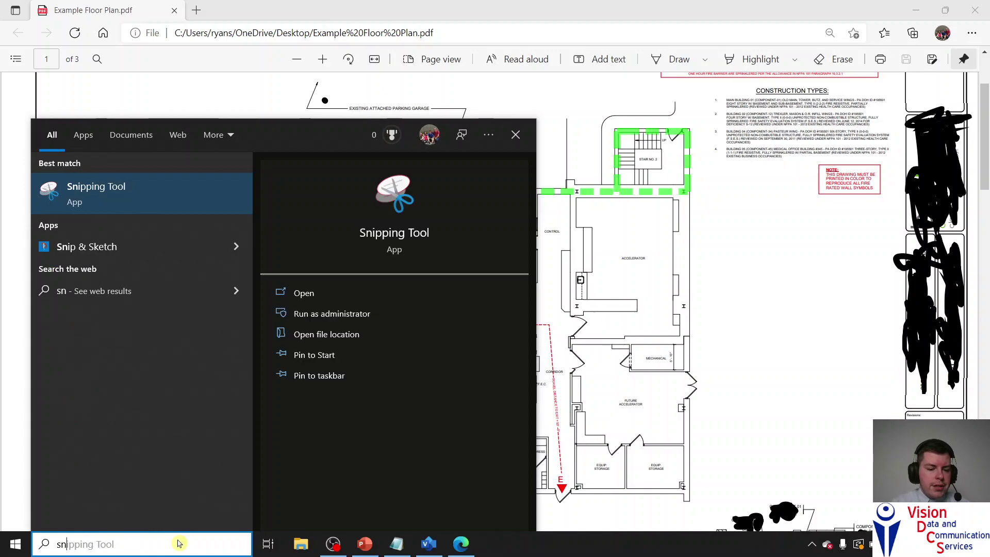
type("ipping tool")
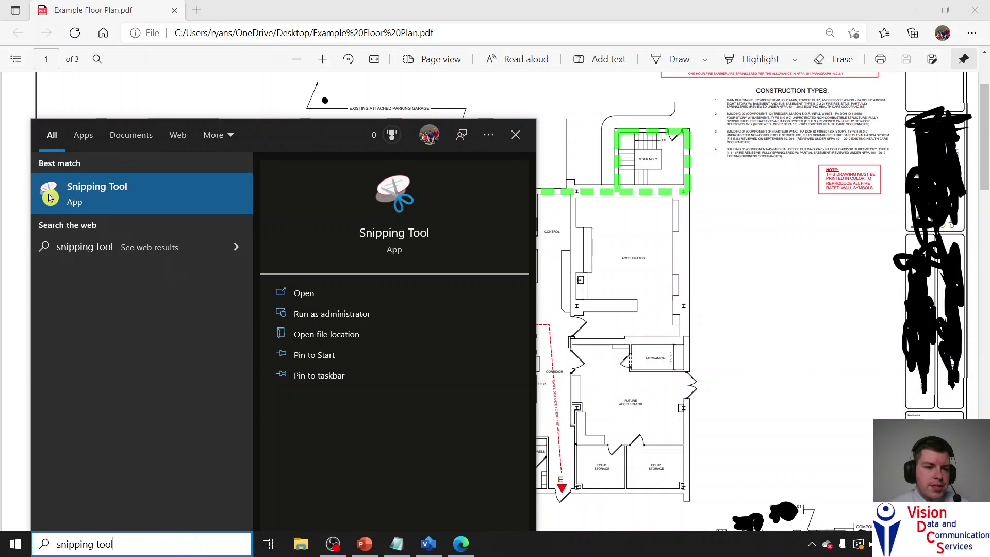
left_click(80, 199)
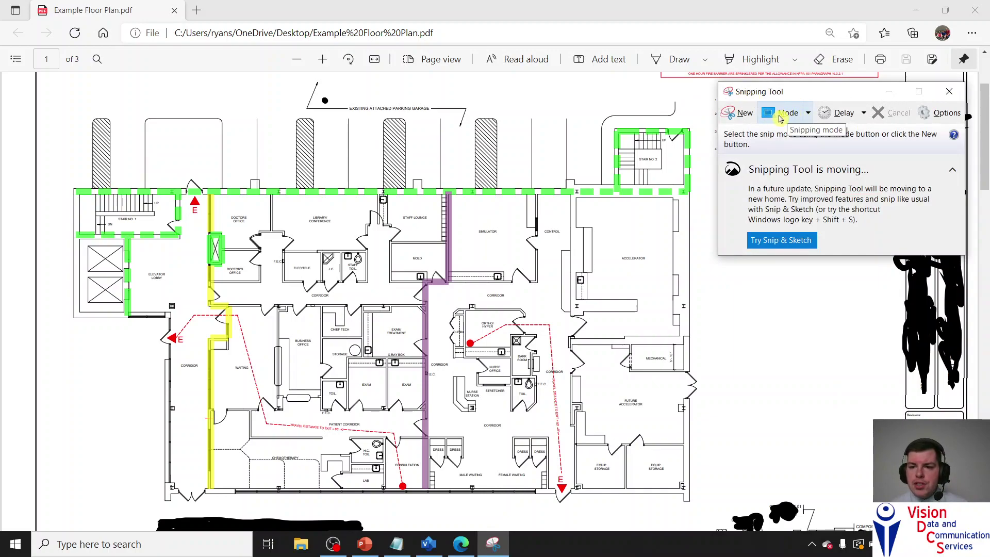
Step: Choose Rectangular Snip mode and capture the upper middle portion of the floor plan
left_click(809, 114)
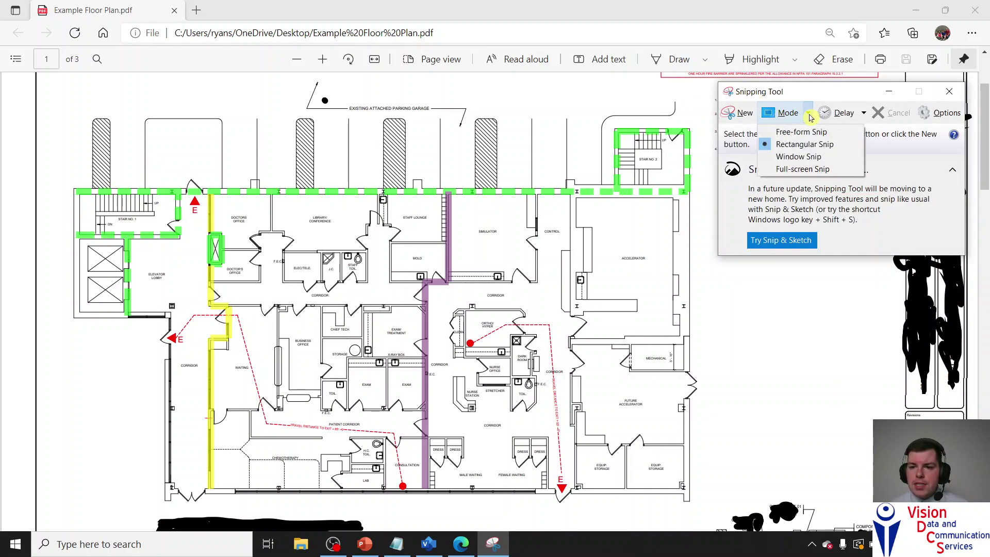
left_click(786, 147)
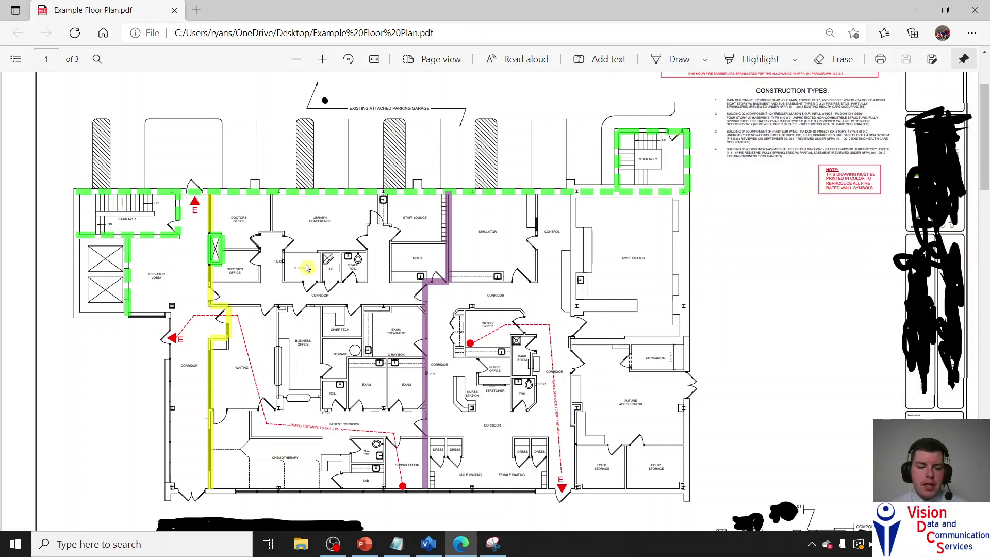
key("Escape")
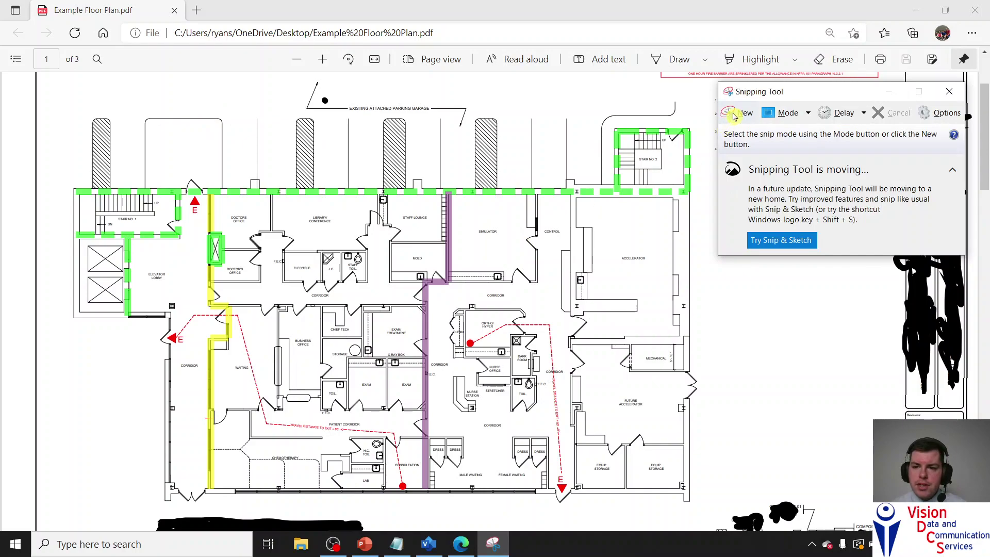
left_click(737, 112)
left_click_drag(147, 113, 579, 393)
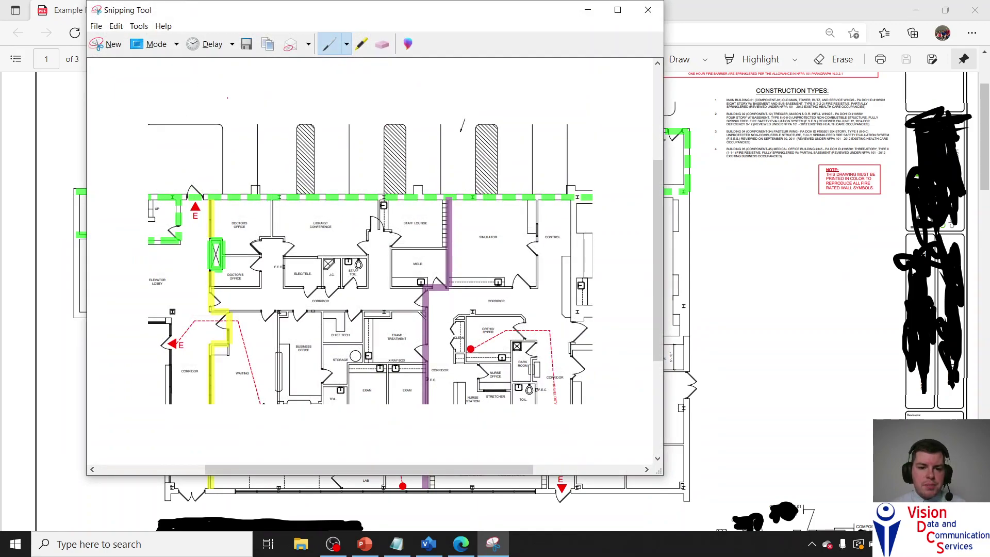
Step: Capture a small rectangular snip around the black dot near the parking garage label and outline it in red
left_click_drag(238, 11, 604, 104)
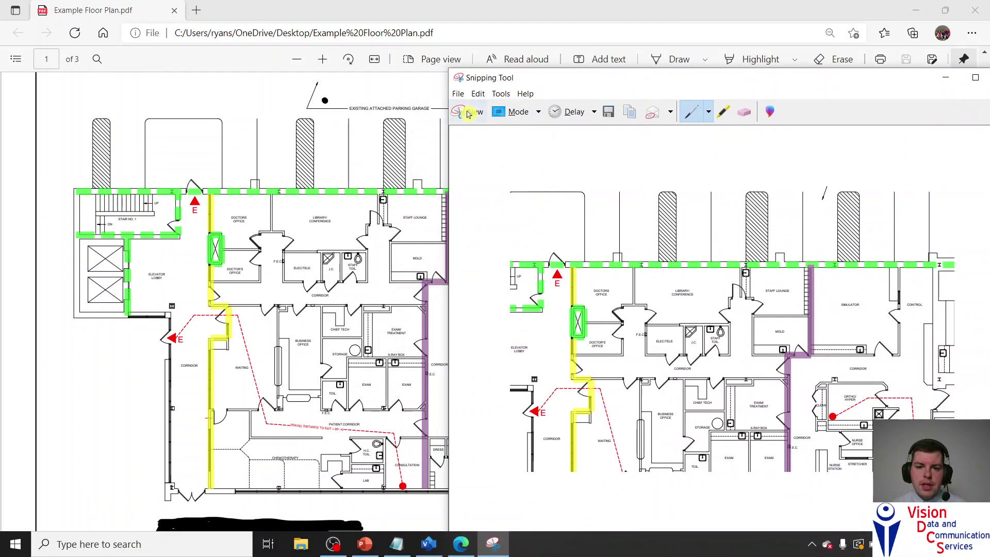
left_click(325, 110)
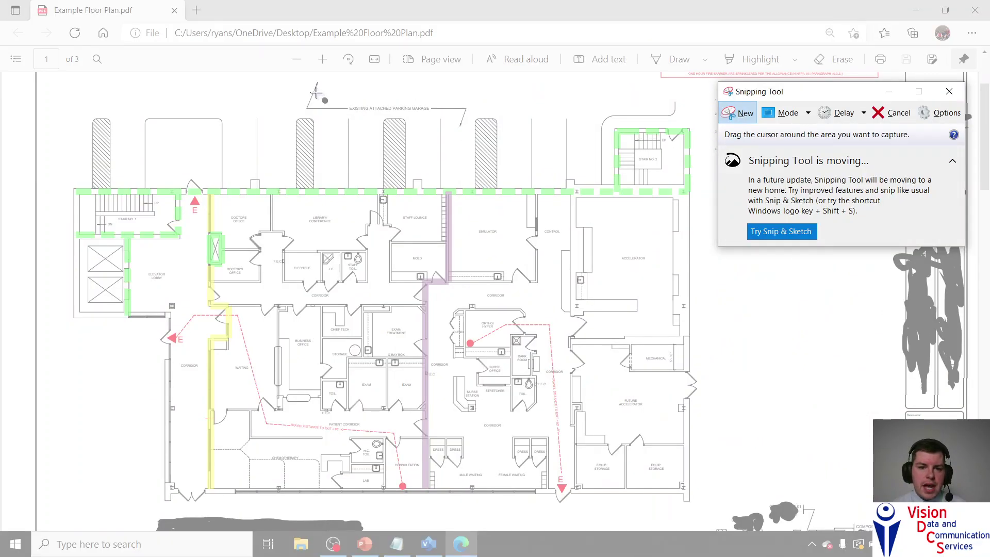
mouse_move(313, 90)
left_mouse_down()
mouse_move(345, 120)
mouse_move(339, 108)
mouse_move(298, 140)
left_mouse_up()
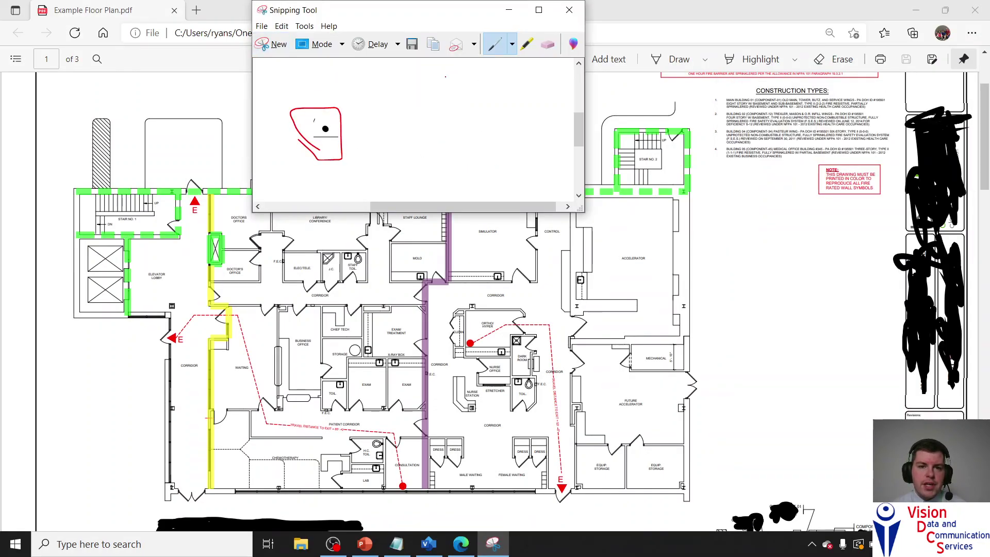
Step: Capture an irregular area of the floor plan with Free-form Snip and trace around the captured part in red
left_click(341, 45)
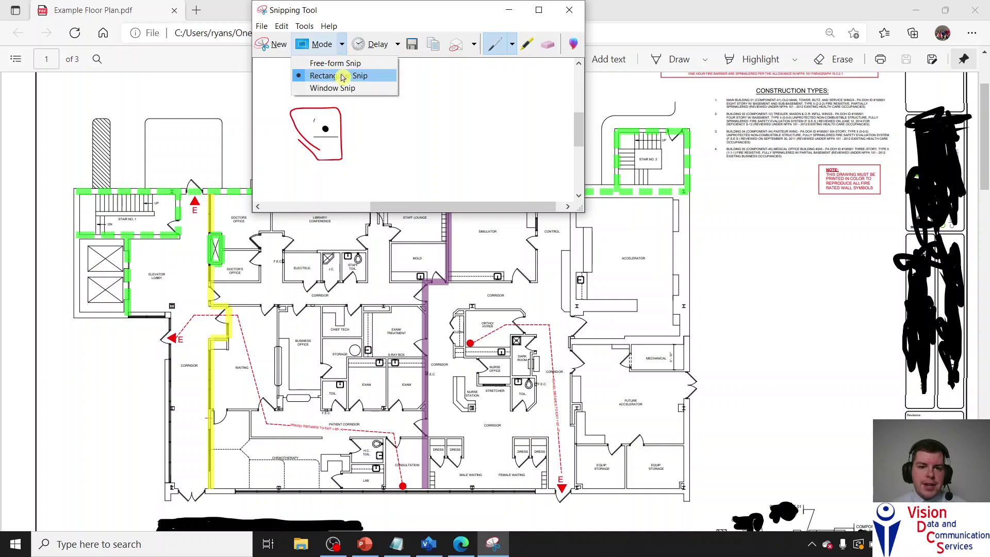
left_click(333, 64)
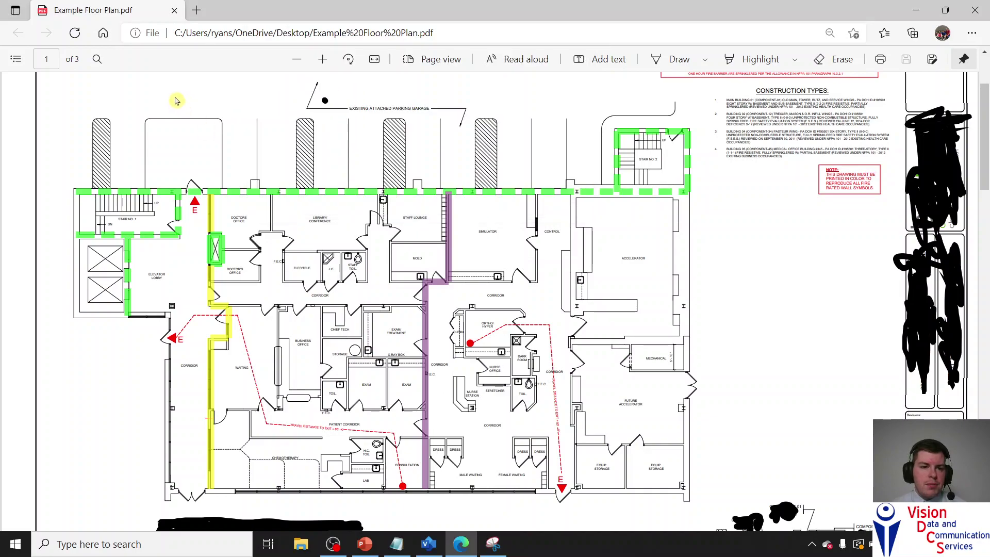
left_click(493, 542)
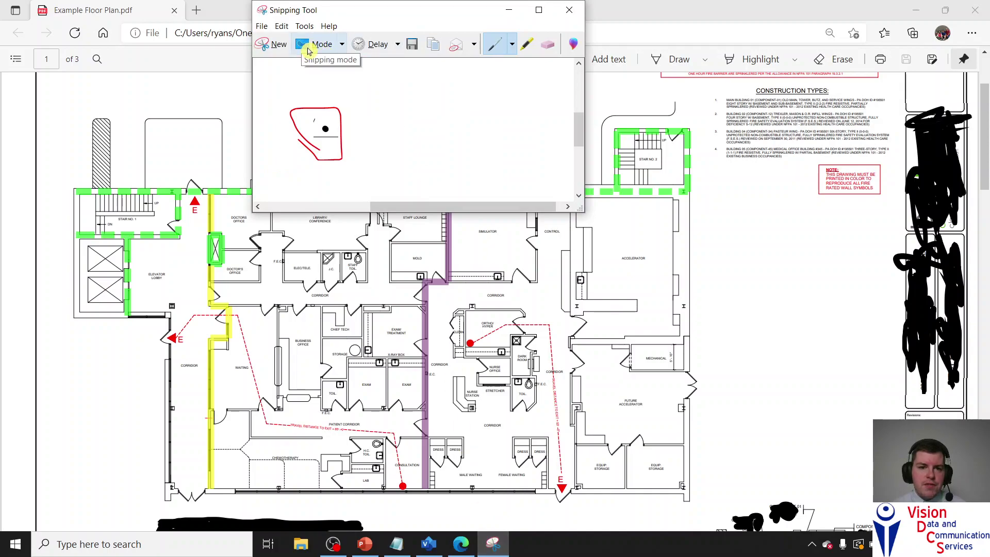
left_click(270, 43)
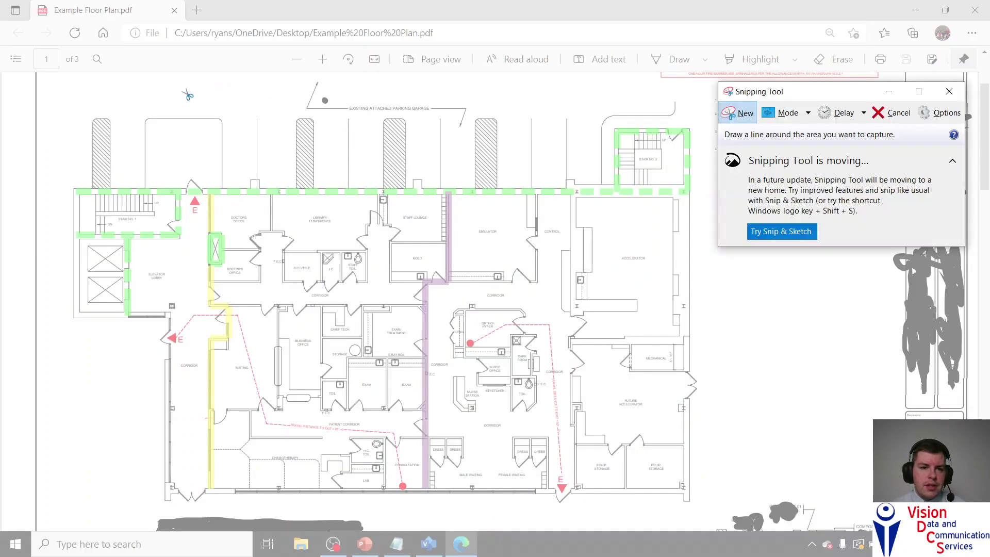
mouse_move(209, 95)
left_mouse_down()
mouse_move(126, 95)
mouse_move(67, 122)
mouse_move(47, 203)
mouse_move(45, 317)
mouse_move(88, 434)
mouse_move(275, 508)
mouse_move(491, 391)
mouse_move(443, 286)
mouse_move(340, 219)
mouse_move(410, 101)
mouse_move(208, 95)
left_mouse_up()
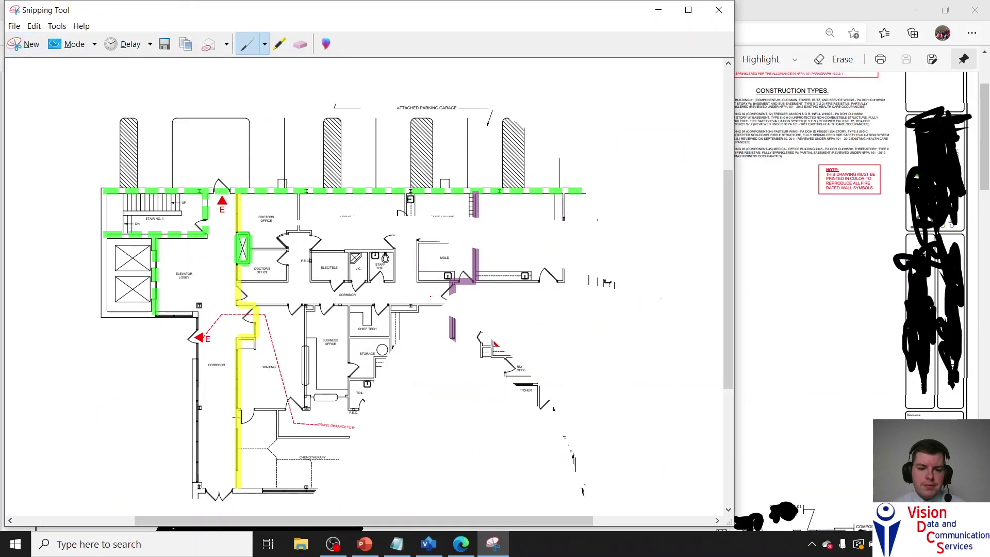
mouse_move(115, 119)
left_mouse_down()
mouse_move(37, 209)
mouse_move(172, 485)
mouse_move(669, 356)
mouse_move(669, 334)
left_mouse_up()
Step: Switch back to Rectangular Snip, capture the entire floor plan including both stairwells, and minimize the Snipping Tool
left_click(94, 44)
left_click(100, 75)
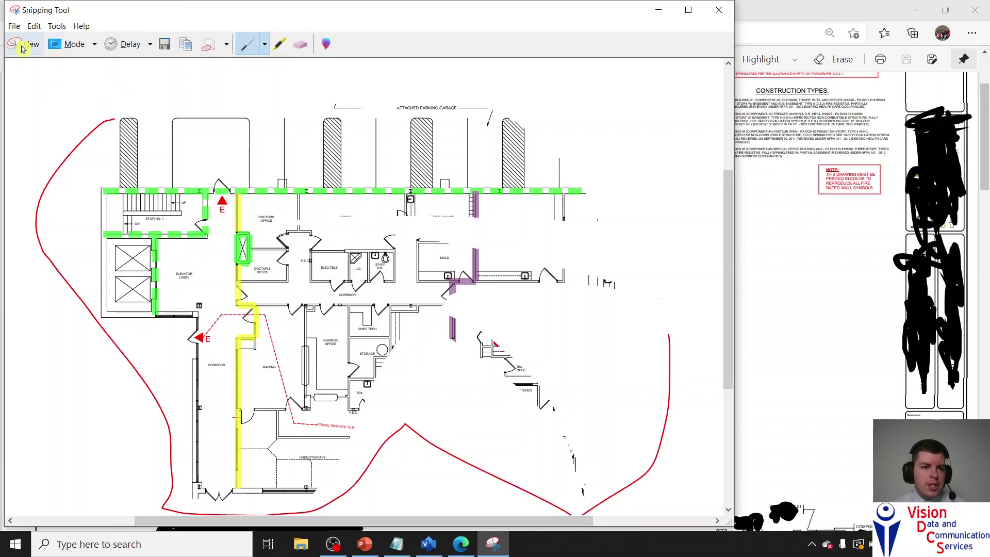
left_click_drag(156, 10, 606, 129)
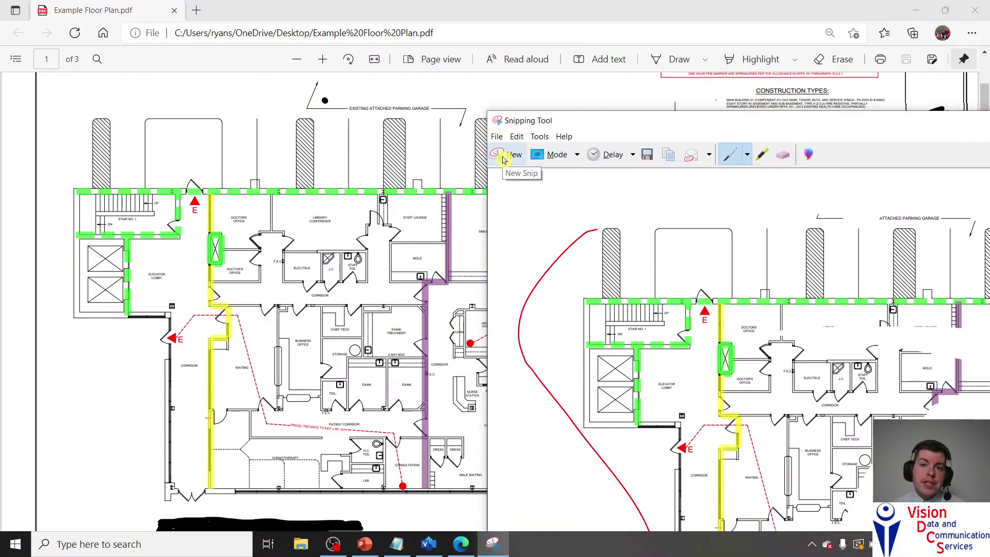
left_click(503, 158)
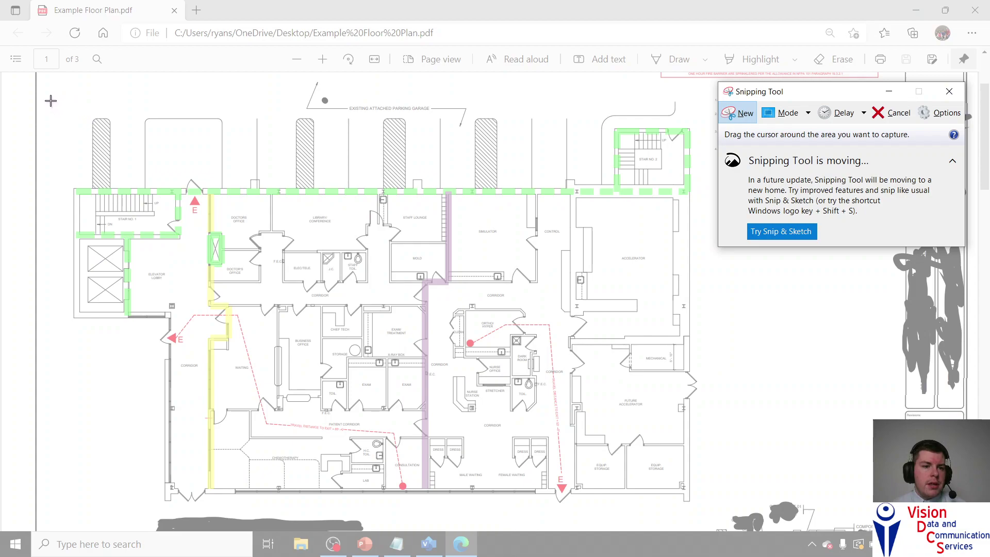
left_click_drag(51, 96, 705, 506)
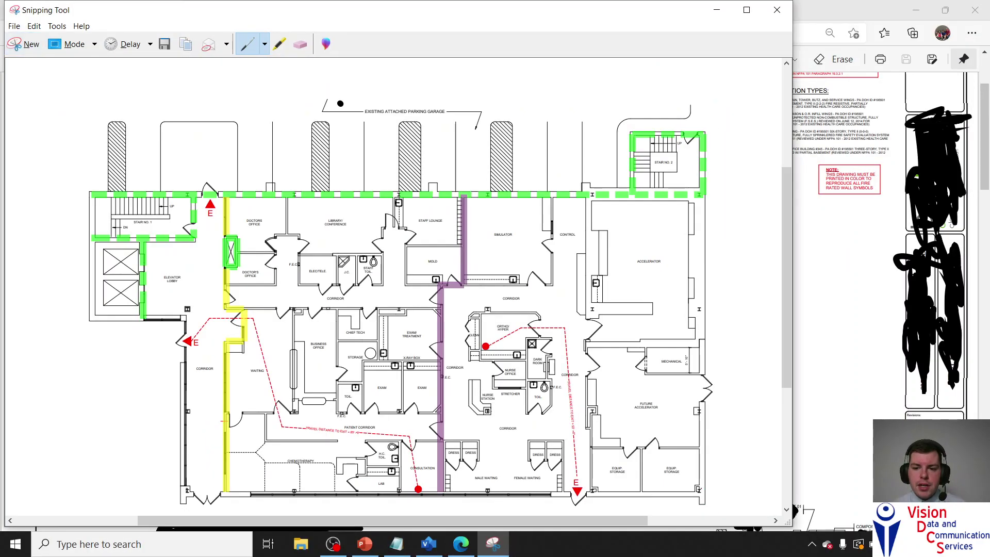
left_click(717, 10)
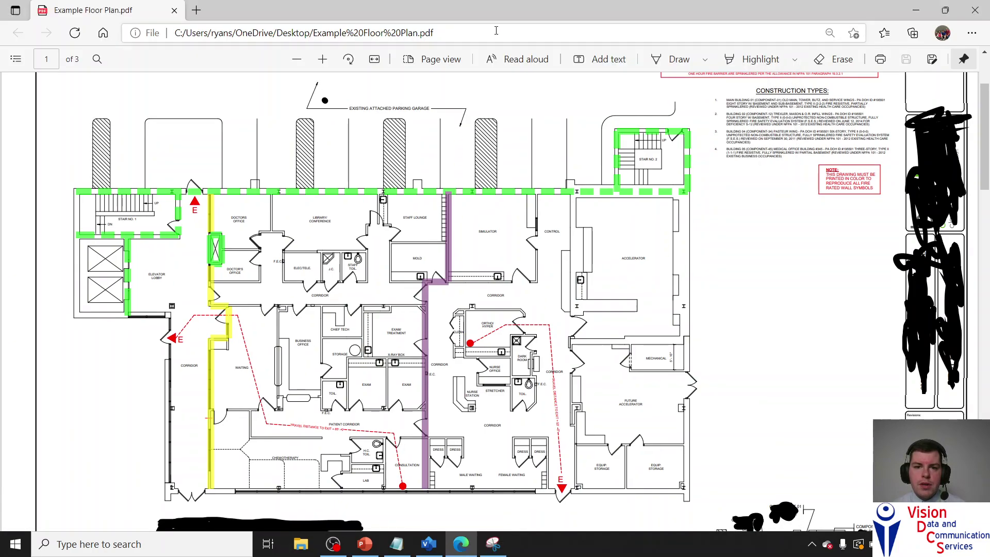
Step: Enlarge the PDF and capture a rectangular snip from the parking garage area down across the taskbar
left_click(322, 59)
left_click(322, 59)
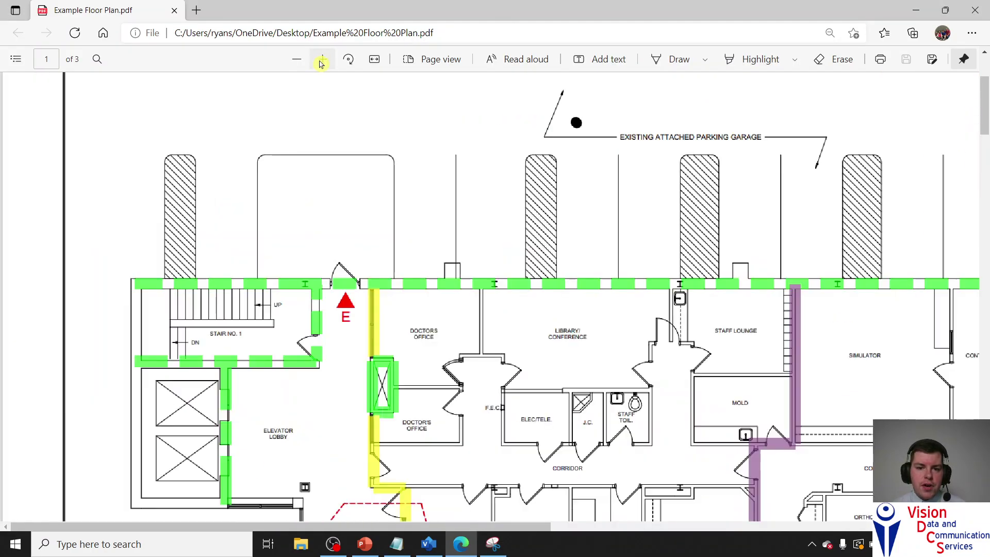
left_click(493, 544)
left_click(24, 49)
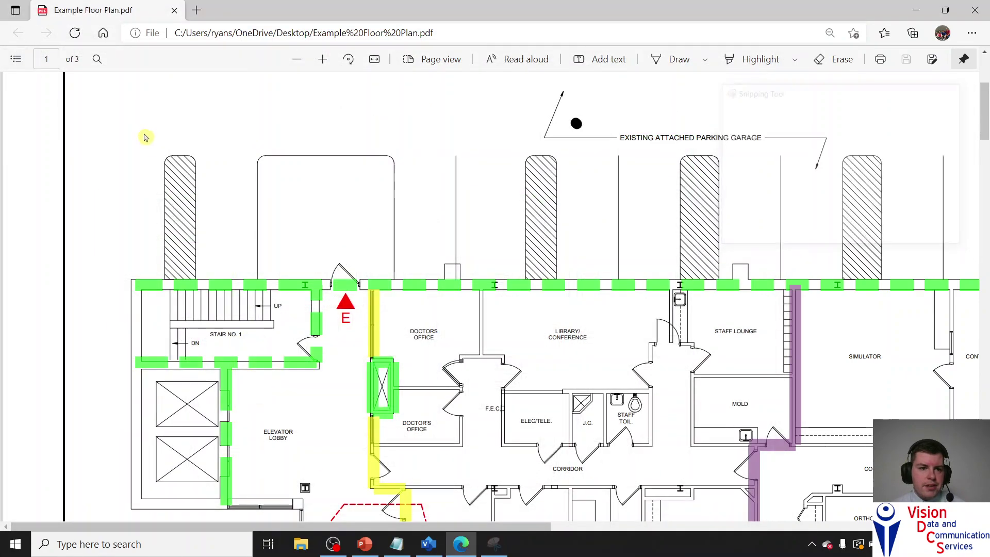
left_click_drag(106, 88, 775, 556)
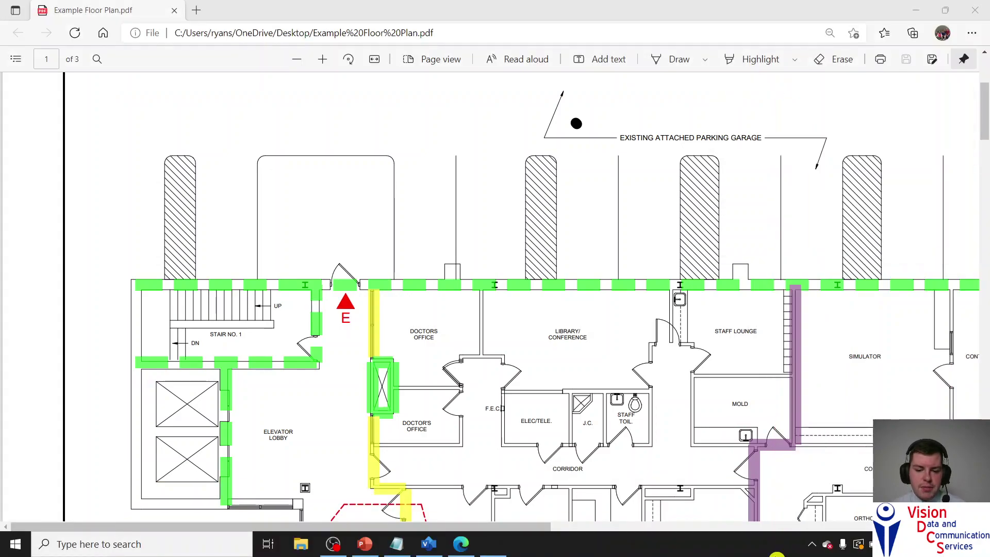
Step: Circle the captured taskbar icons in red on the snip, and return to the floor plan PDF
scroll(443, 283, "down", 2)
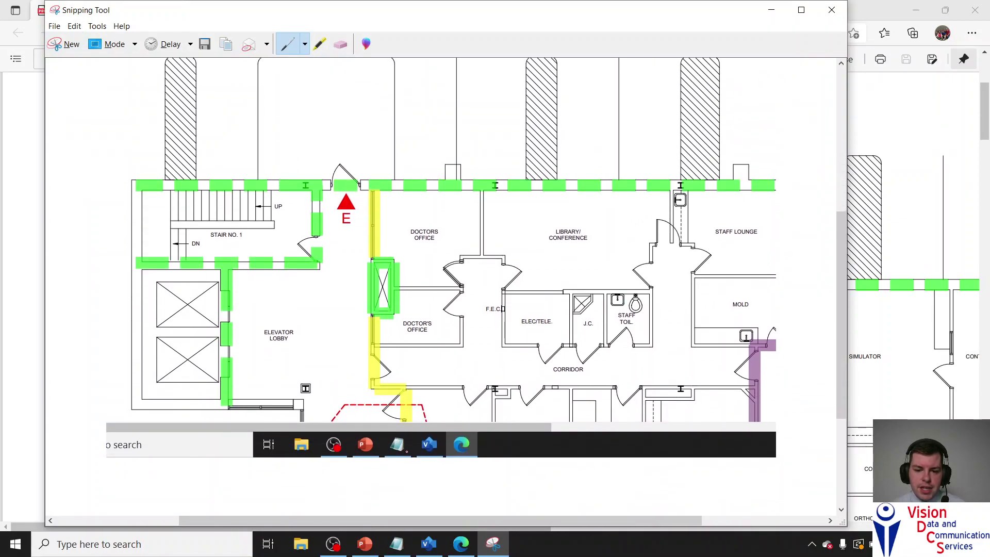
mouse_move(272, 464)
left_mouse_down()
mouse_move(333, 410)
mouse_move(515, 451)
mouse_move(456, 477)
left_mouse_up()
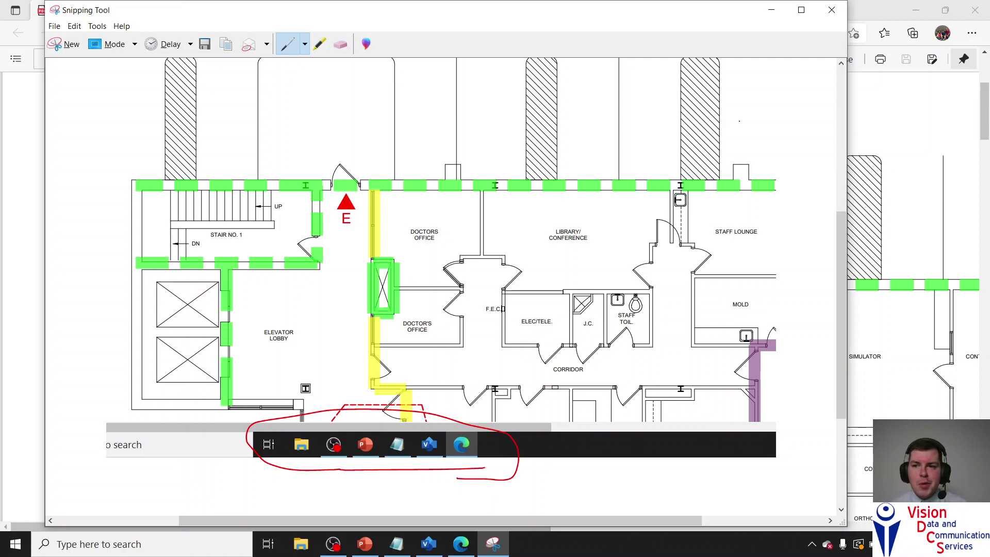
left_click(903, 294)
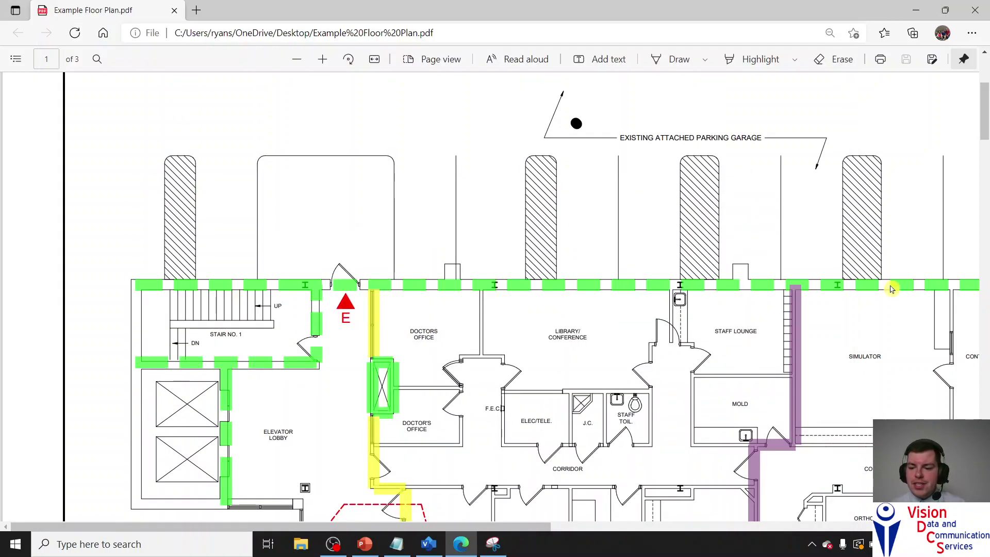
Step: Zoom the PDF out so the whole floor plan, including both stairwells and the parking garage label, fits on screen
left_click(295, 59)
left_click(295, 59)
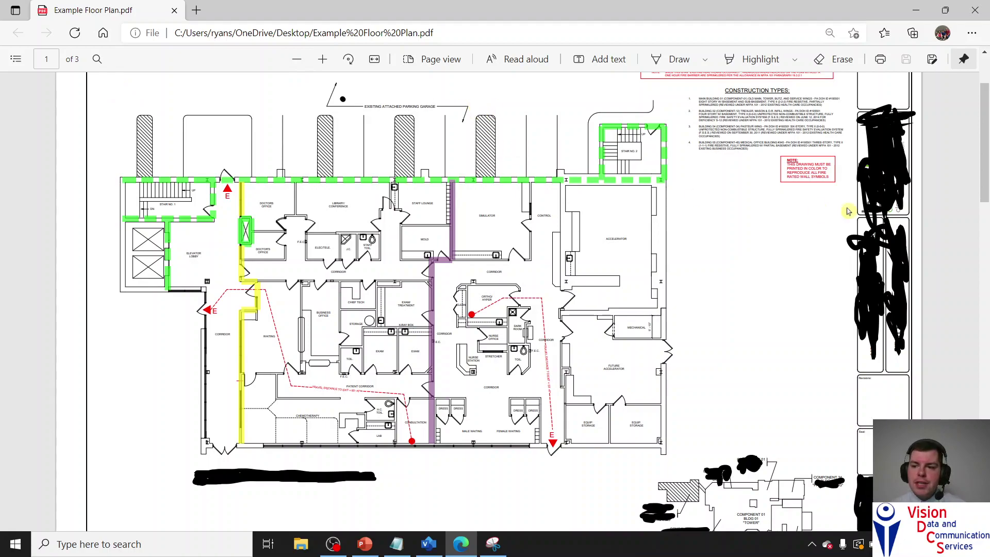
scroll(979, 170, "up", 1)
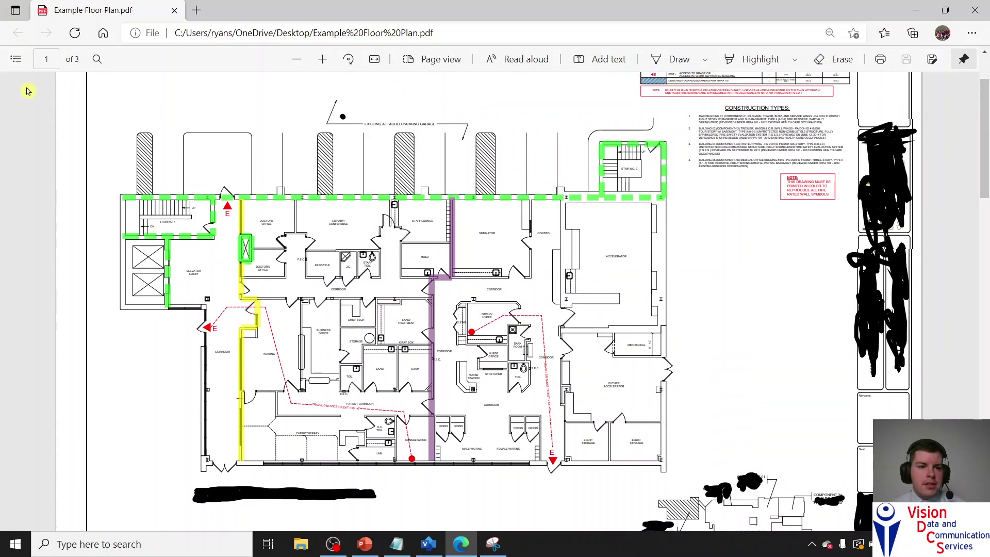
left_click(322, 60)
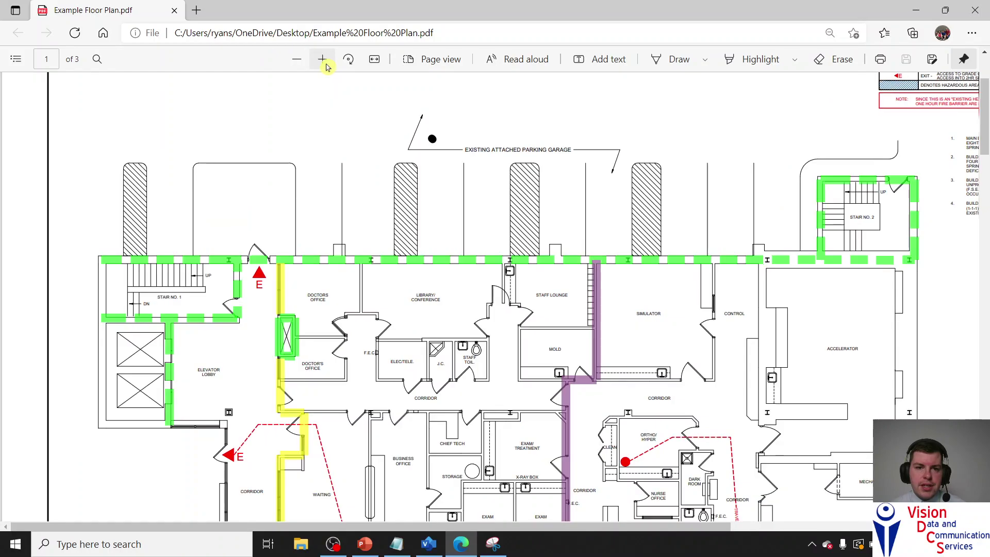
scroll(877, 206, "down", 3)
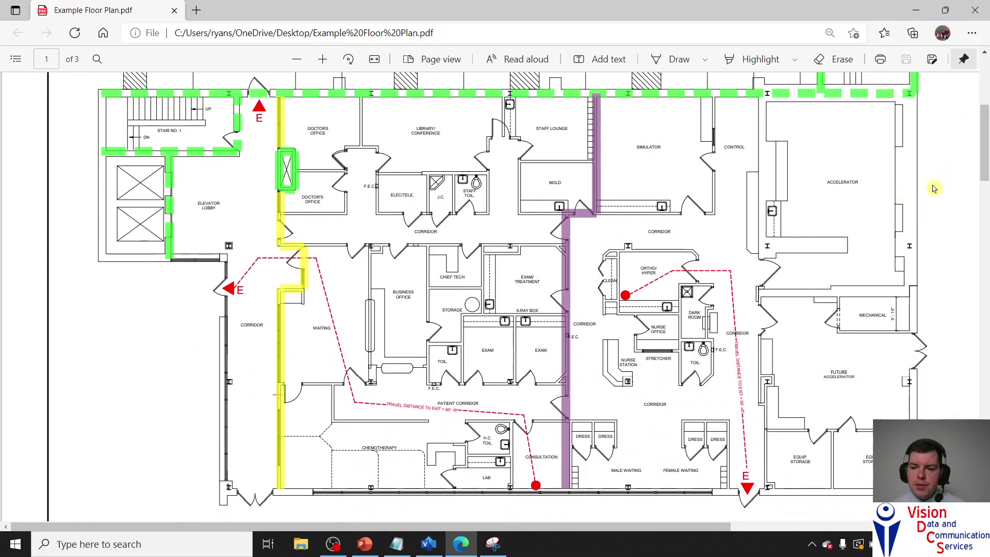
left_click(296, 58)
left_click(298, 59)
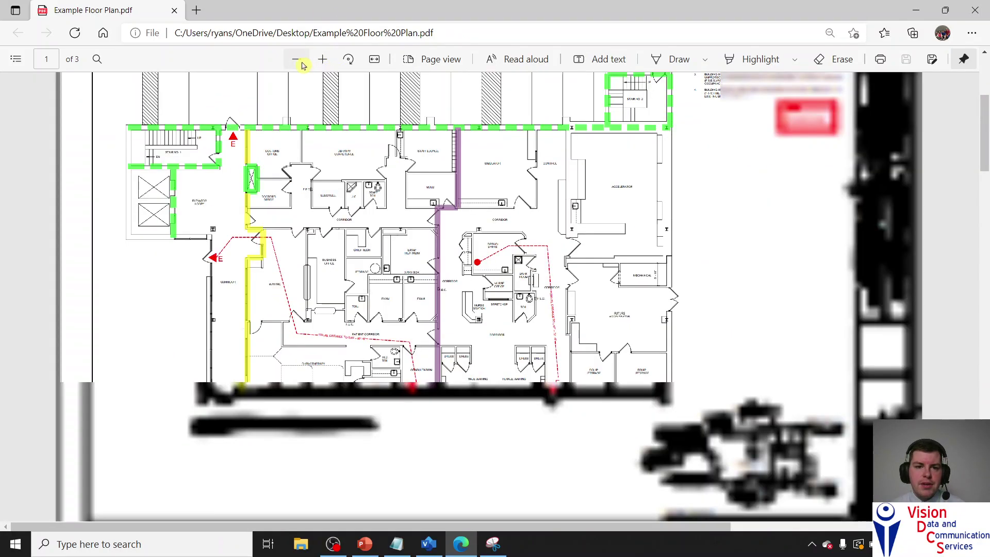
scroll(985, 148, "up", 2)
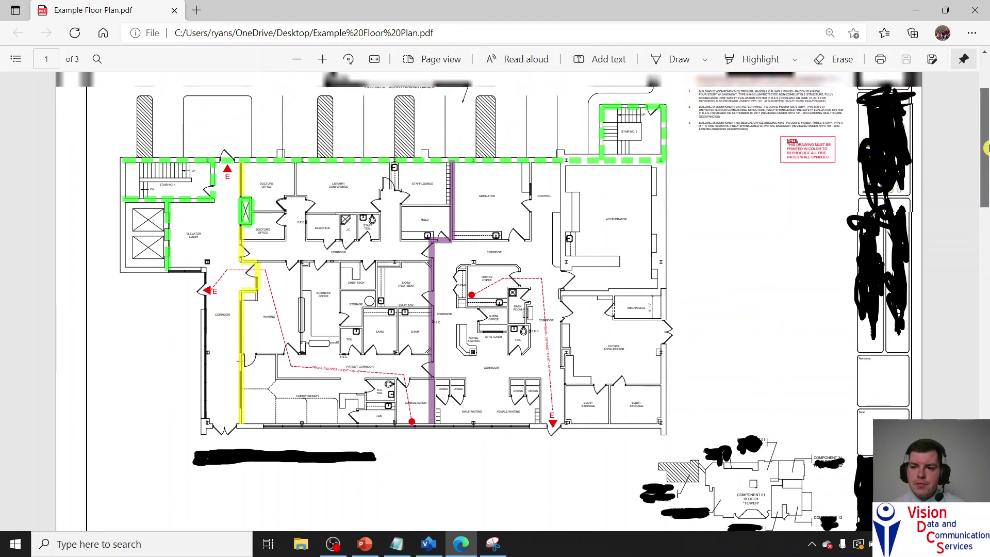
scroll(985, 148, "up", 1)
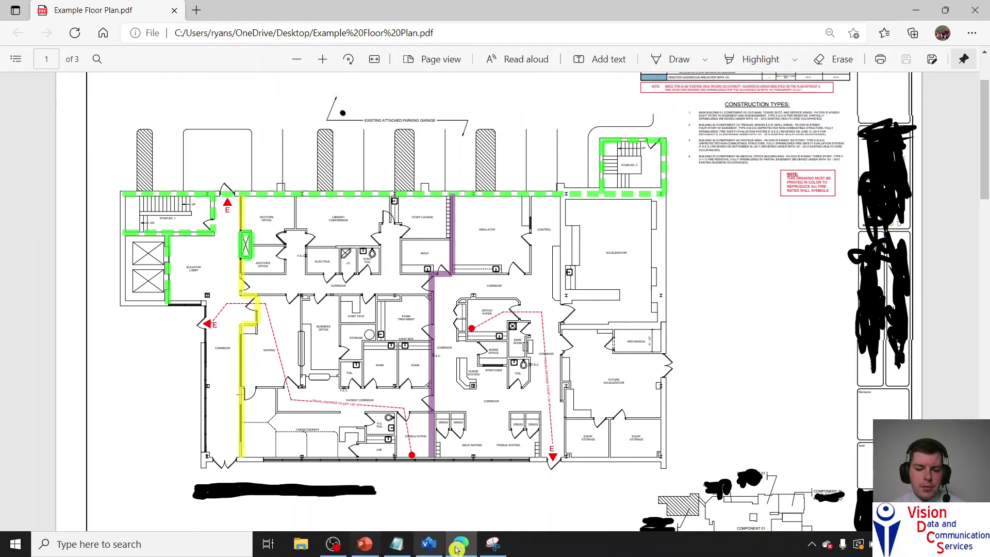
Step: Try to capture the floor plan with a new rectangular snip in the Snipping Tool
left_click(493, 544)
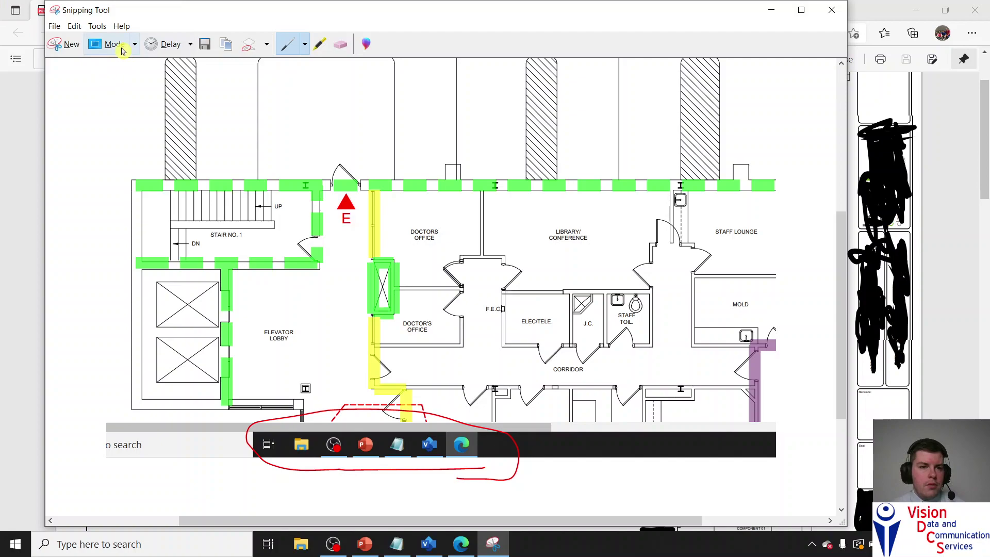
left_click(73, 45)
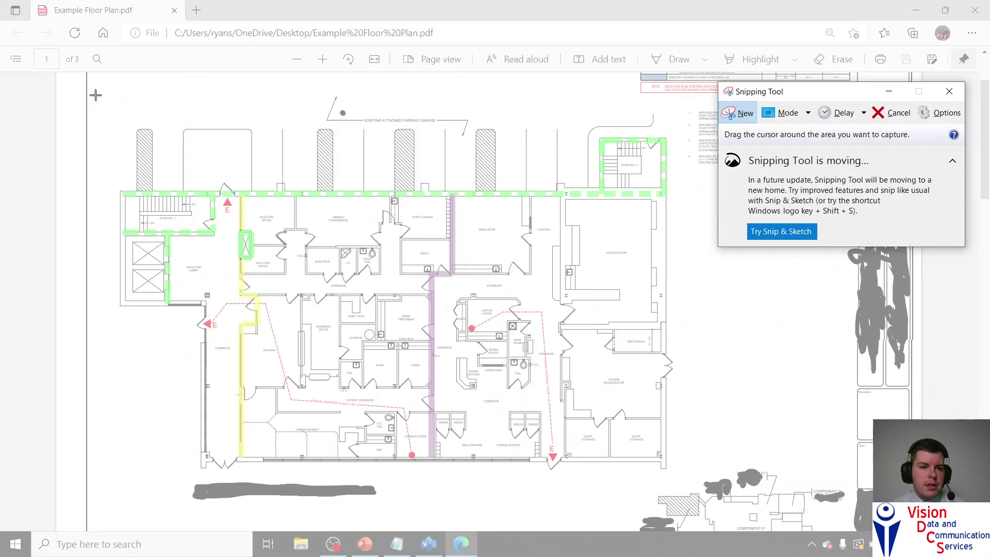
left_click_drag(96, 89, 689, 125)
left_click_drag(371, 12, 659, 181)
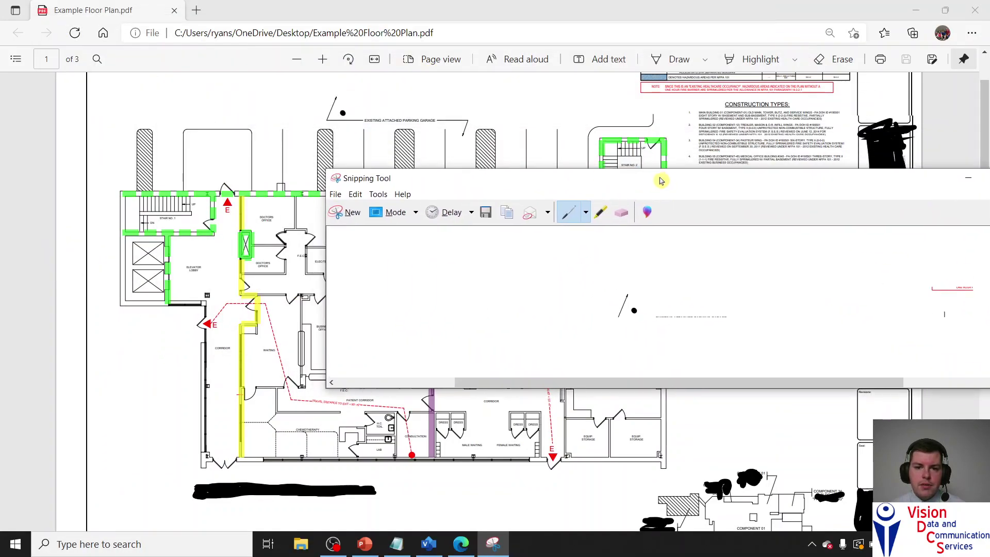
Step: Capture the entire floor plan in one rectangular snip, from above the parking garage label to just below the bottom wall
left_click(532, 139)
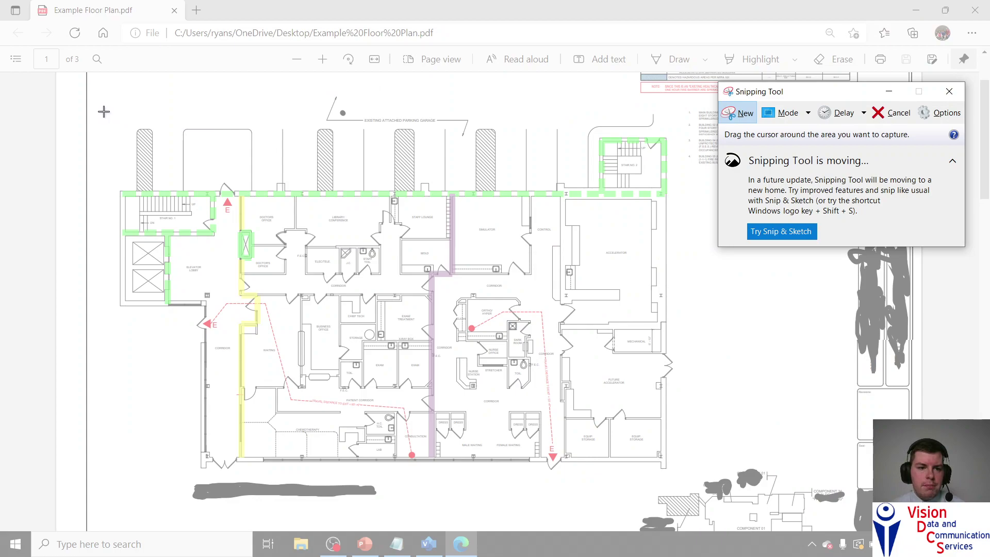
mouse_move(102, 113)
left_mouse_down()
mouse_move(394, 144)
mouse_move(579, 225)
mouse_move(679, 290)
mouse_move(679, 478)
left_mouse_up()
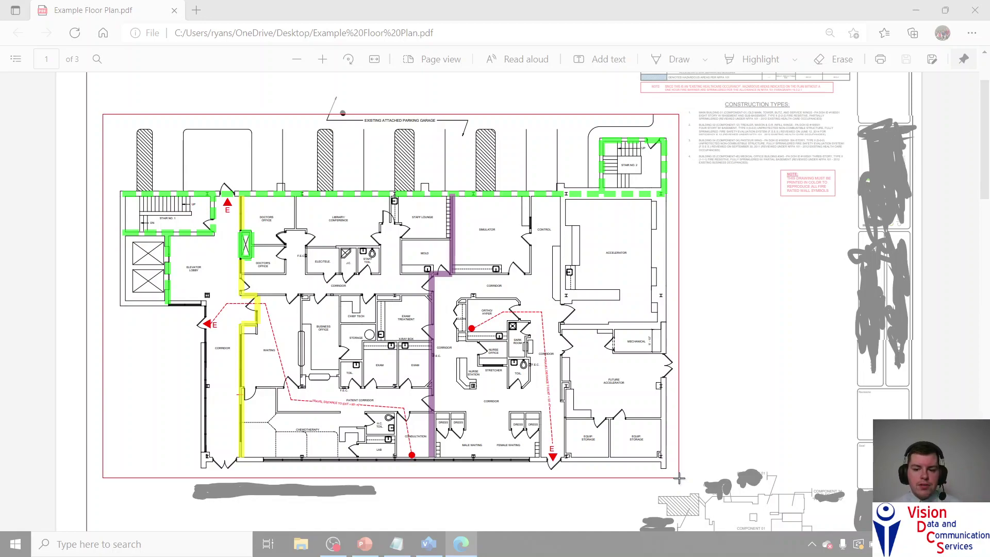
left_click_drag(675, 472, 582, 333)
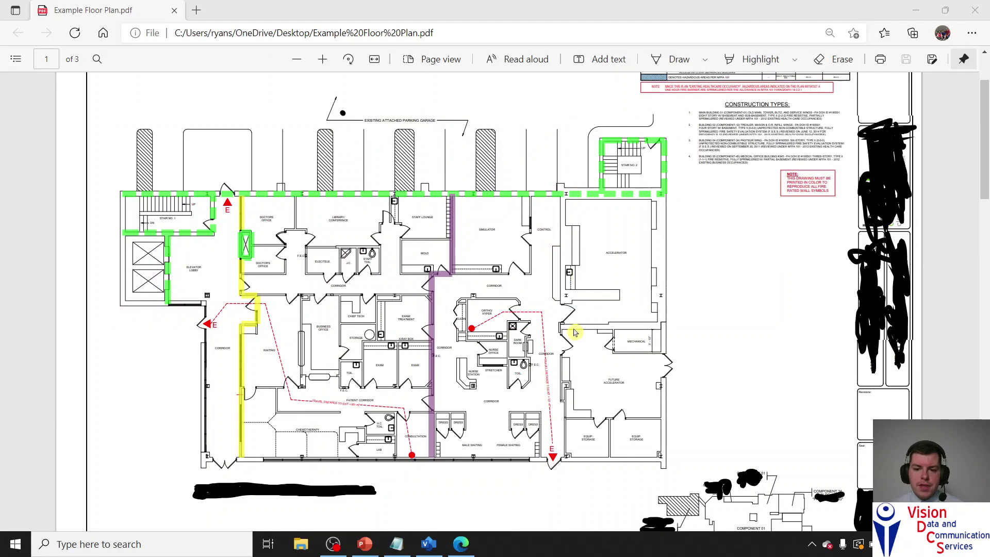
left_click(59, 47)
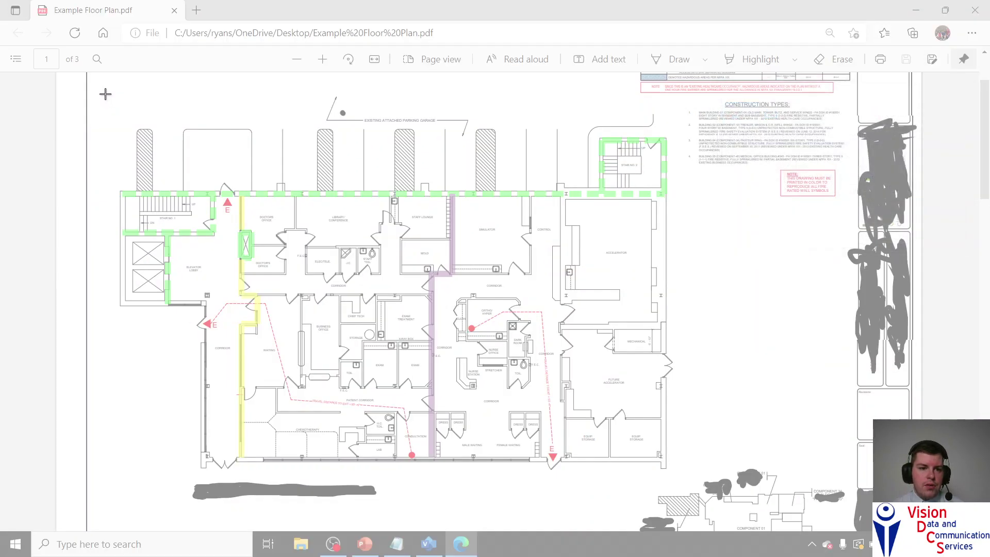
left_click_drag(105, 94, 681, 478)
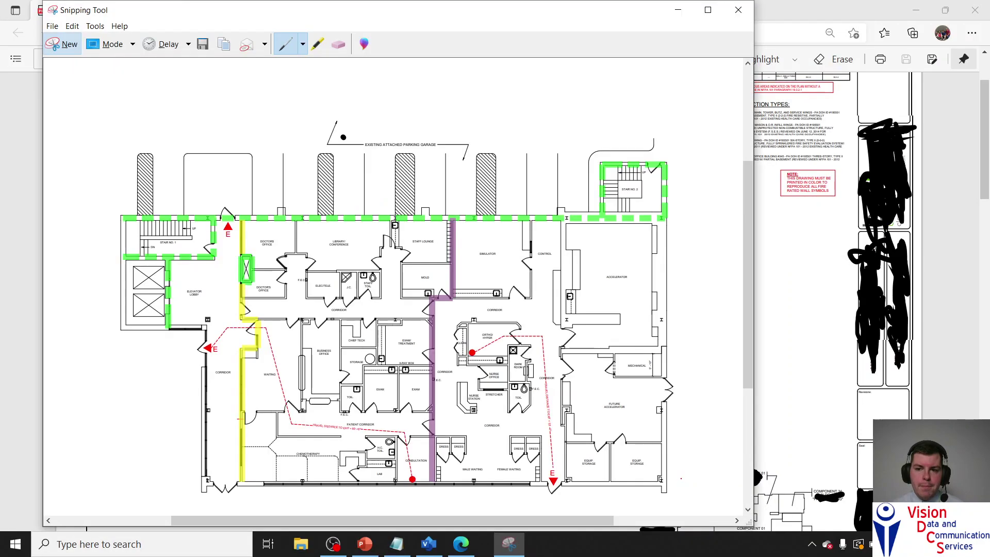
scroll(370, 246, "down", 1)
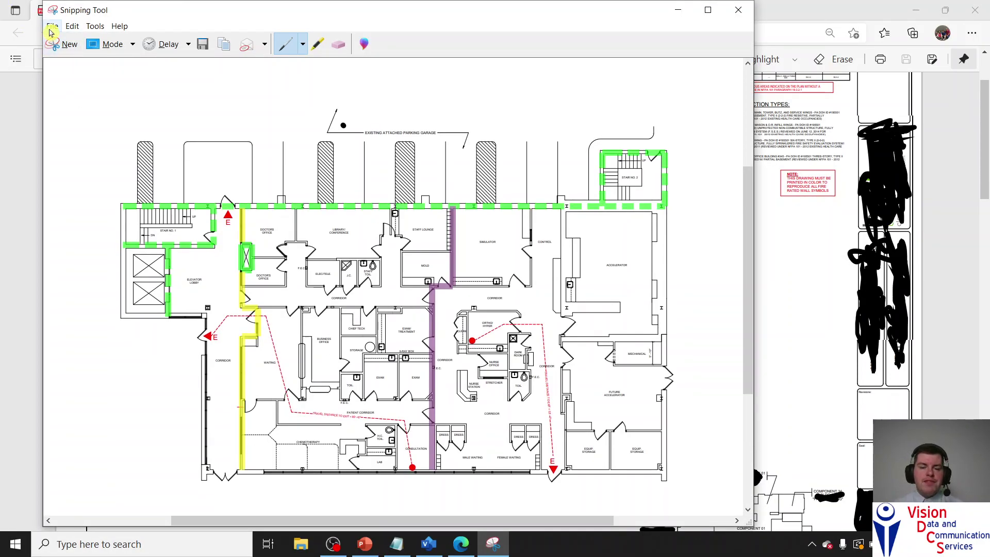
Step: Save the snip to the Desktop as a PNG named Floor_Plan and close the Snipping Tool
left_click(47, 26)
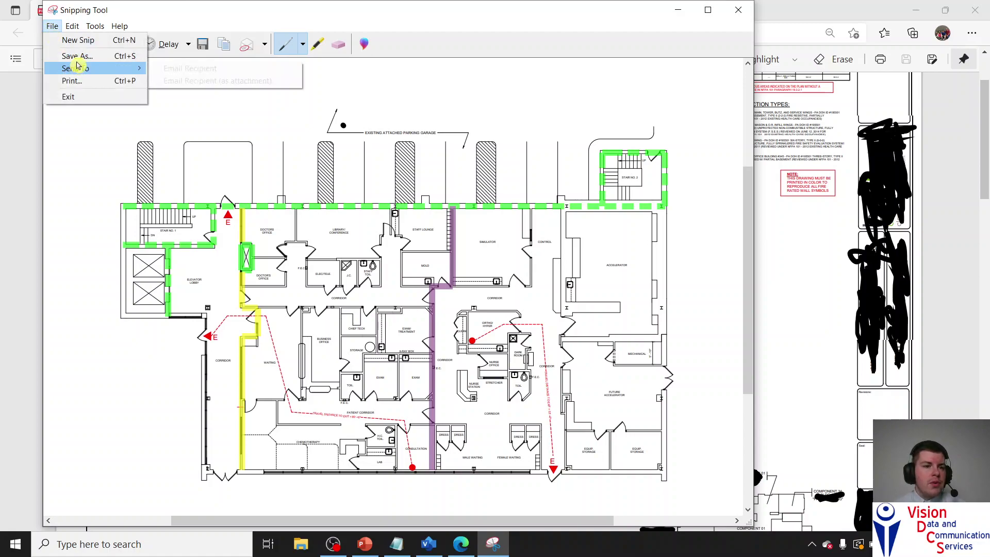
left_click(79, 61)
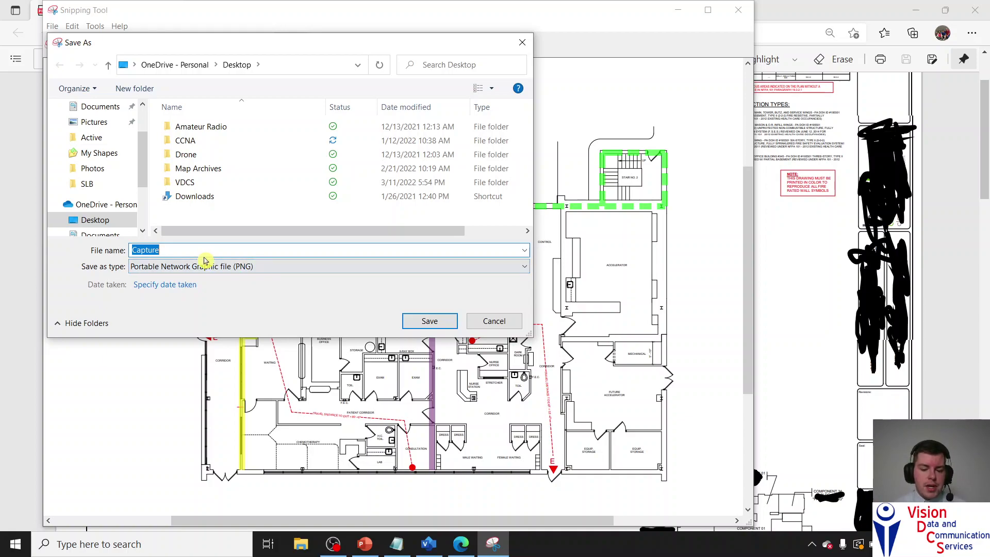
scroll(103, 119, "up", 2)
left_click(102, 133)
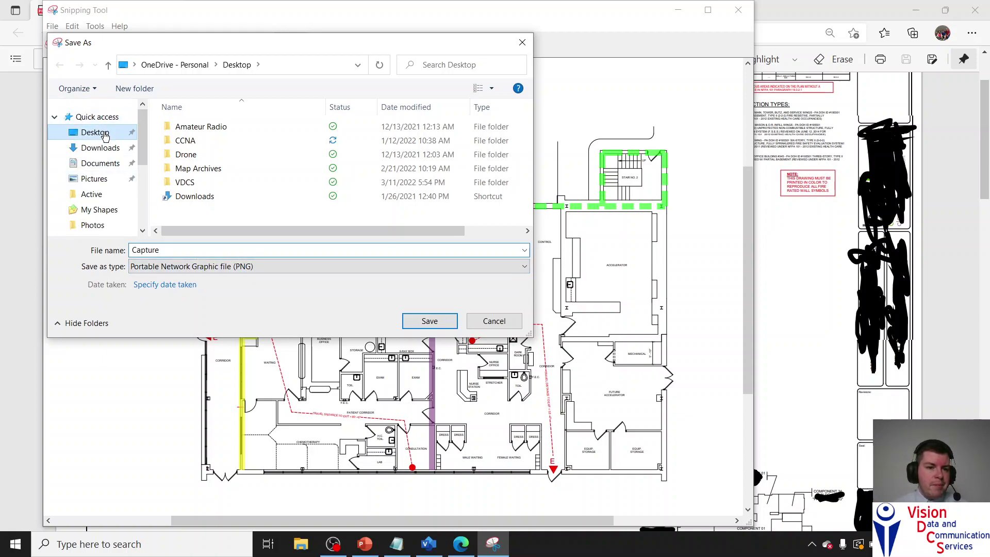
left_click(173, 250)
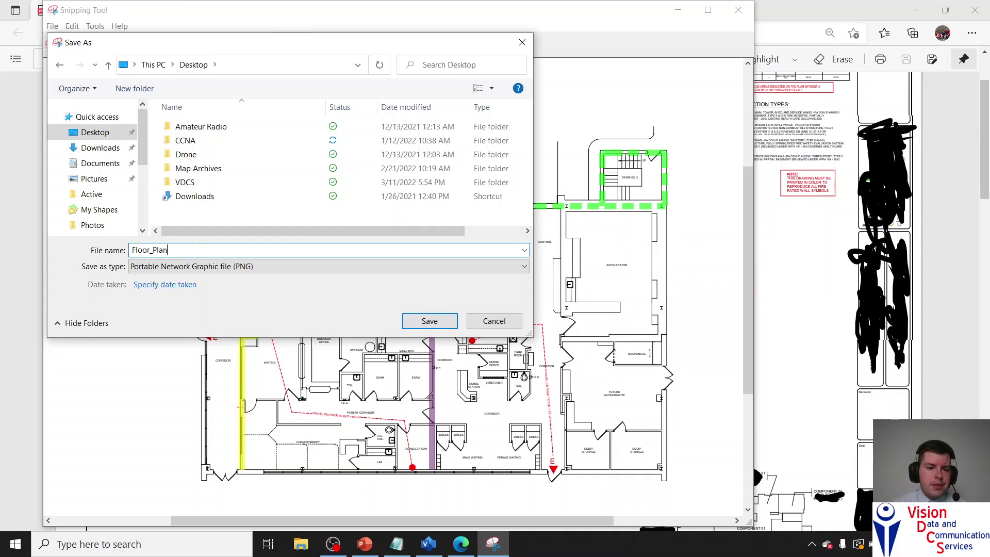
left_click(433, 322)
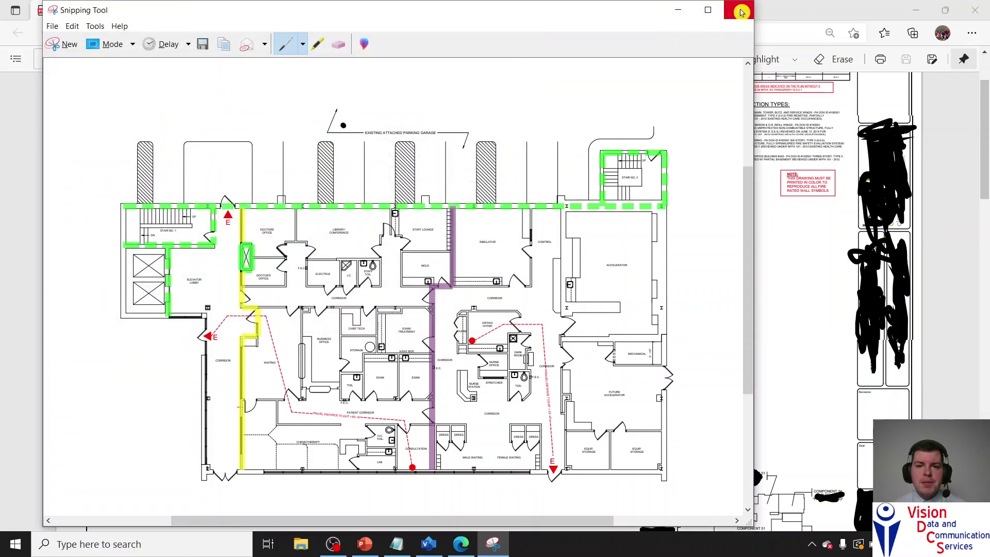
left_click(741, 13)
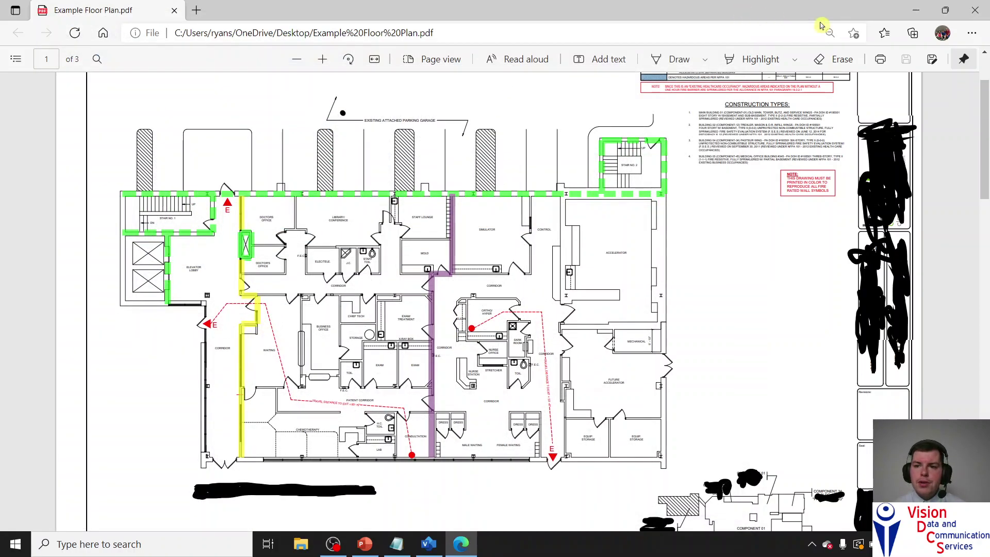
Step: Close the PDF, move the Floor_Plan file to an open spot on the desktop, and check the saved image
left_click(978, 13)
left_click_drag(28, 108, 113, 185)
double_click(130, 156)
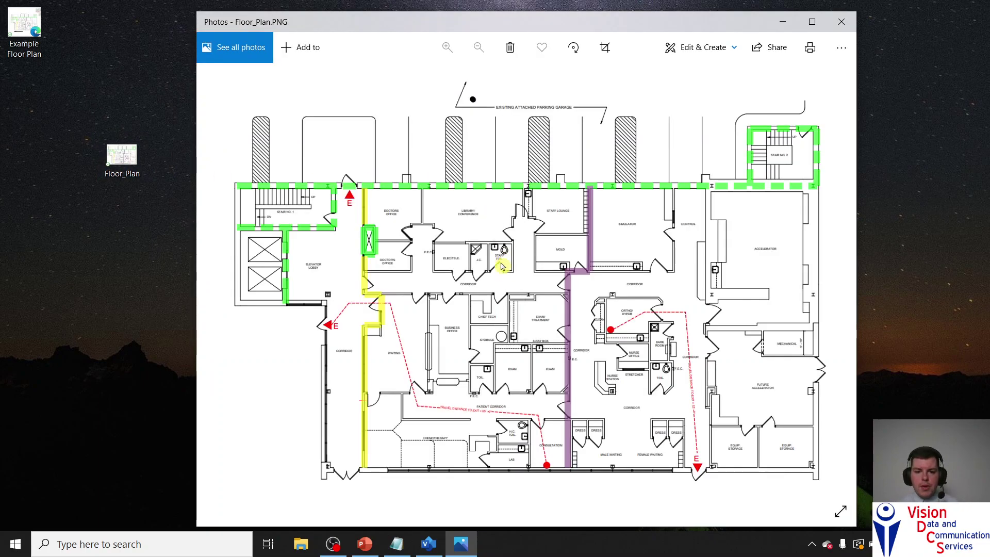
left_click(80, 264)
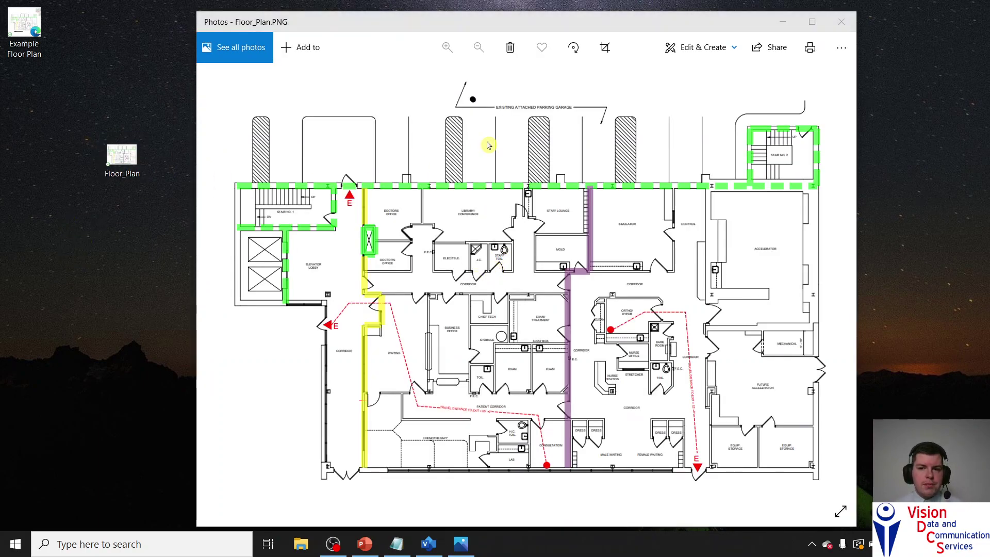
left_click(841, 23)
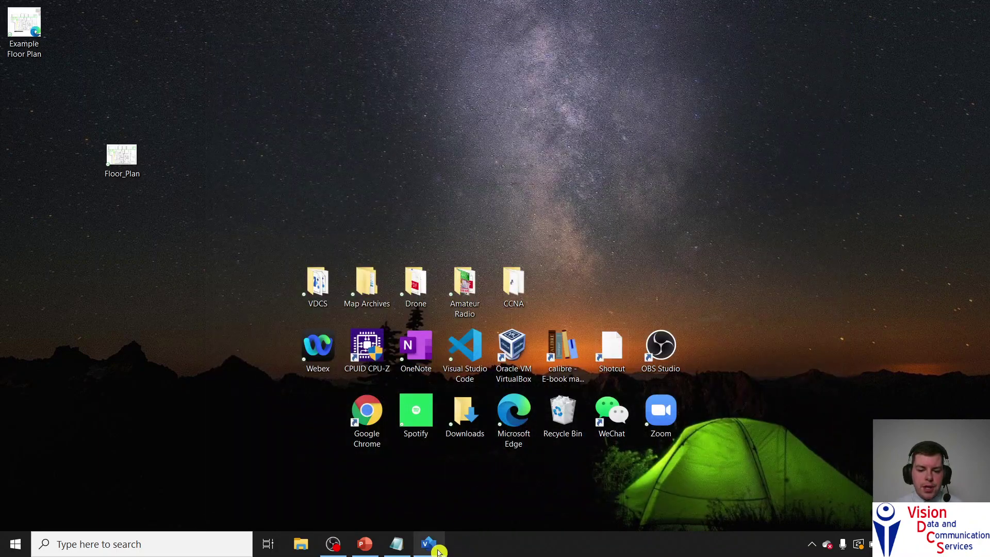
Step: Switch to Visio and create a blank drawing with US Units
left_click(432, 544)
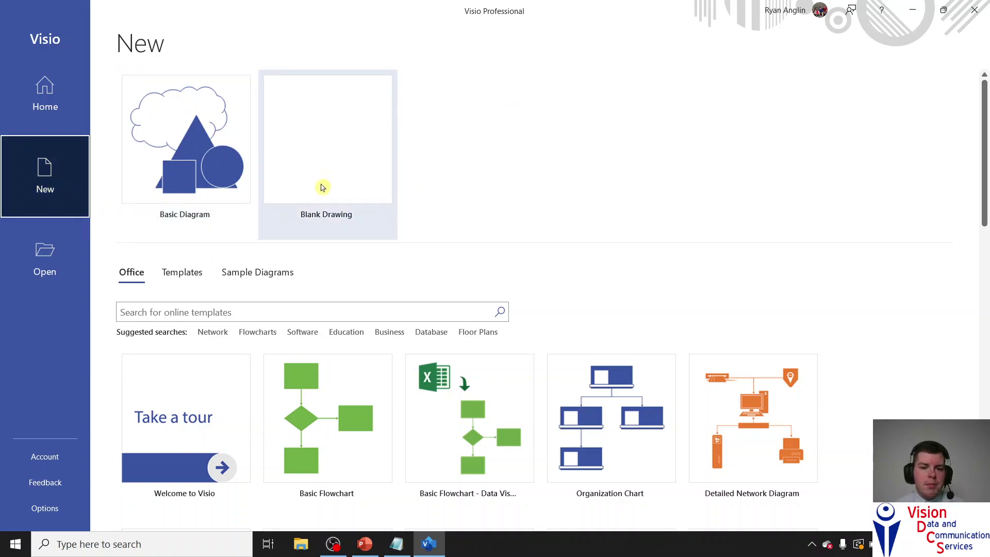
left_click(337, 149)
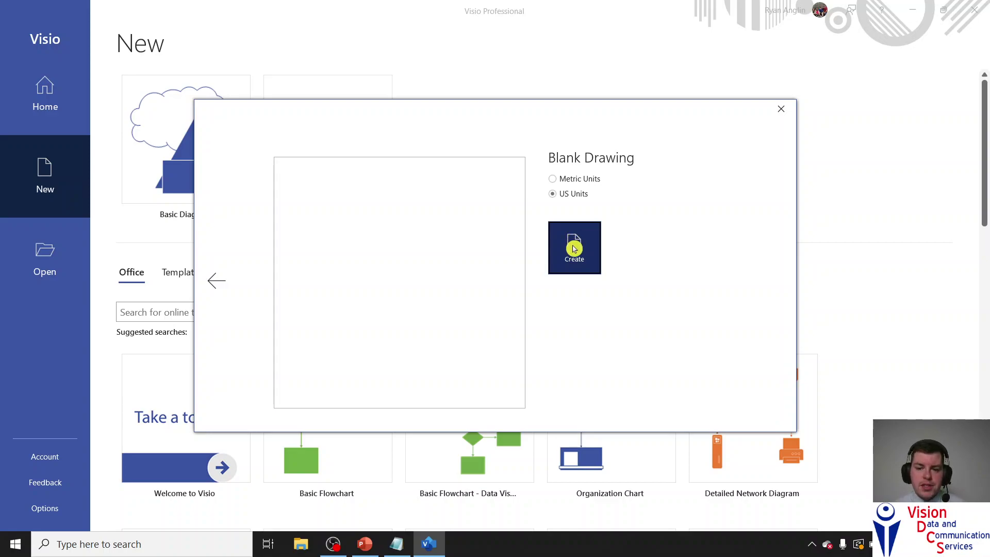
left_click(575, 244)
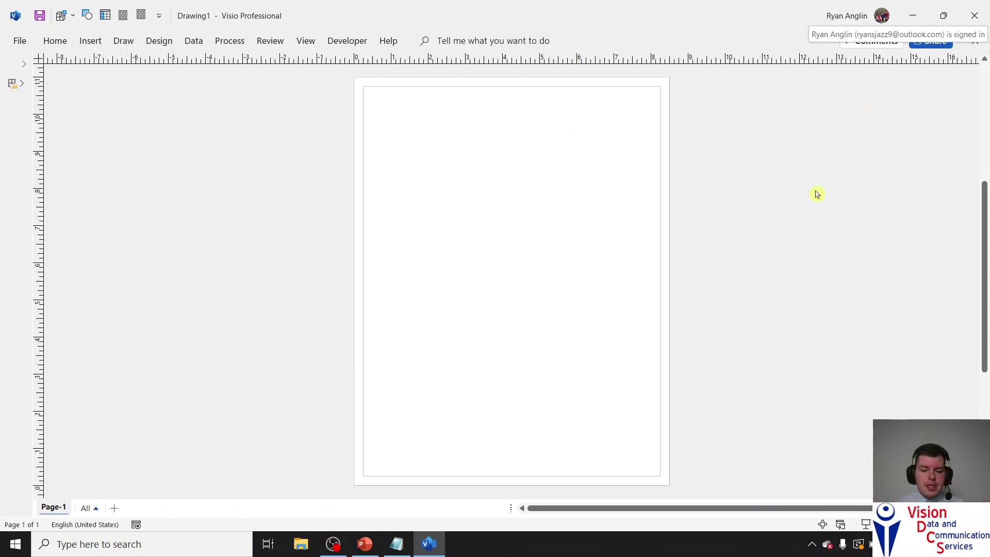
Step: Review the list of steps on the PowerPoint slide and return to the desktop
left_click(367, 547)
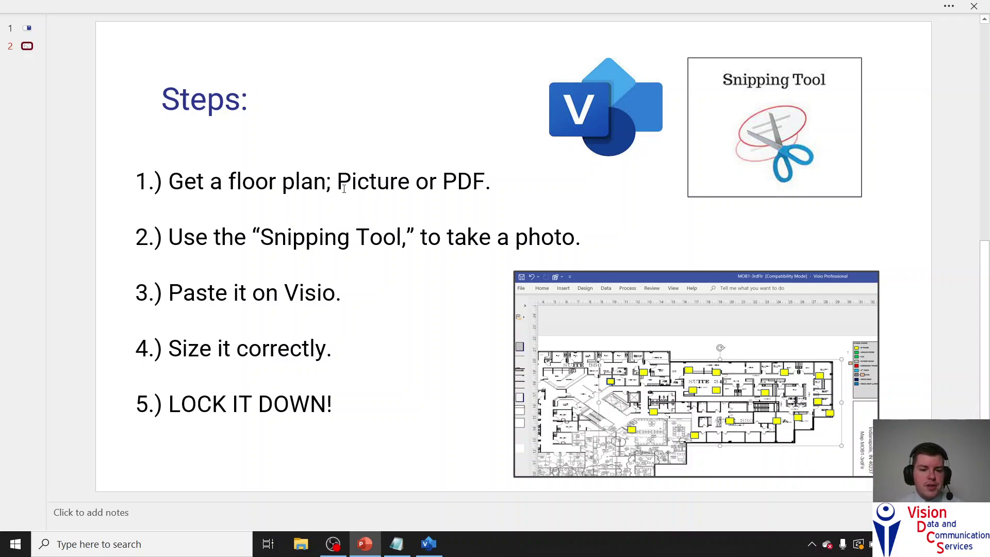
left_click(429, 544)
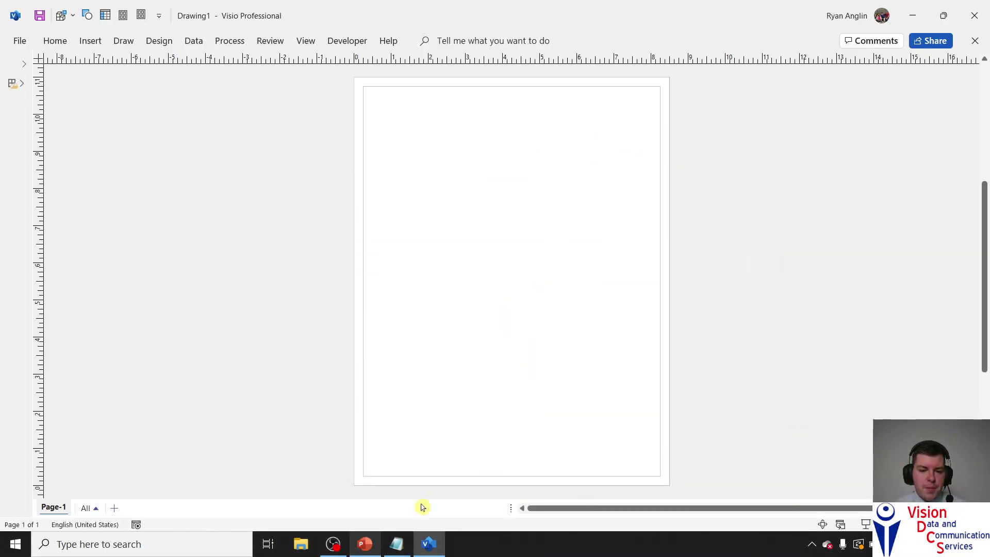
left_click(912, 15)
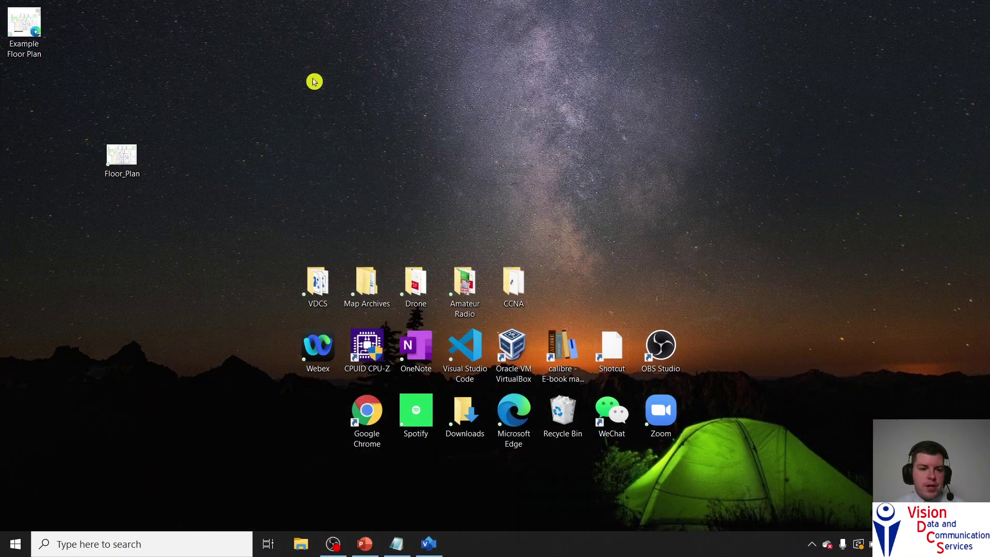
Step: Open the Floor_Plan image from the desktop, copy it to the clipboard, and switch to the blank Visio drawing
double_click(130, 153)
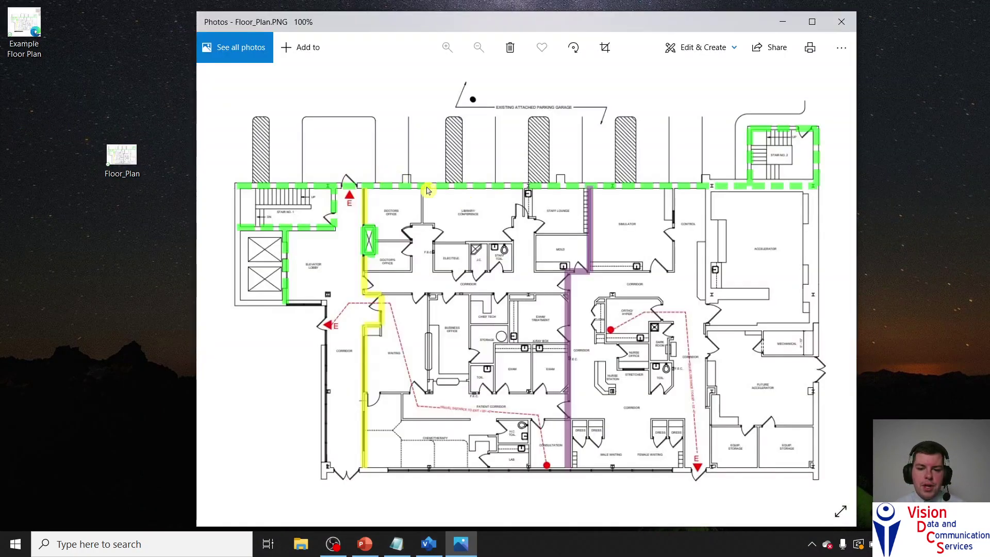
right_click(504, 236)
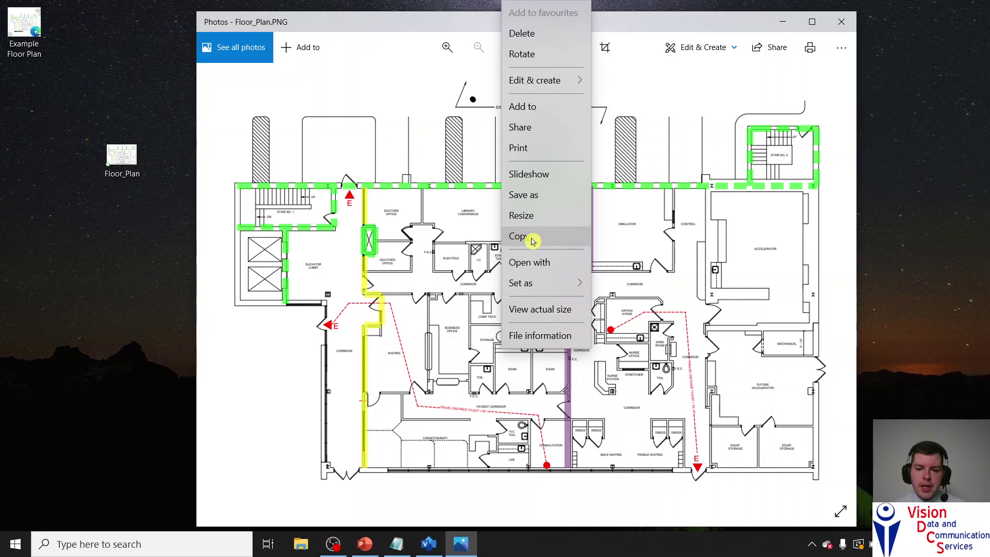
right_click(462, 231)
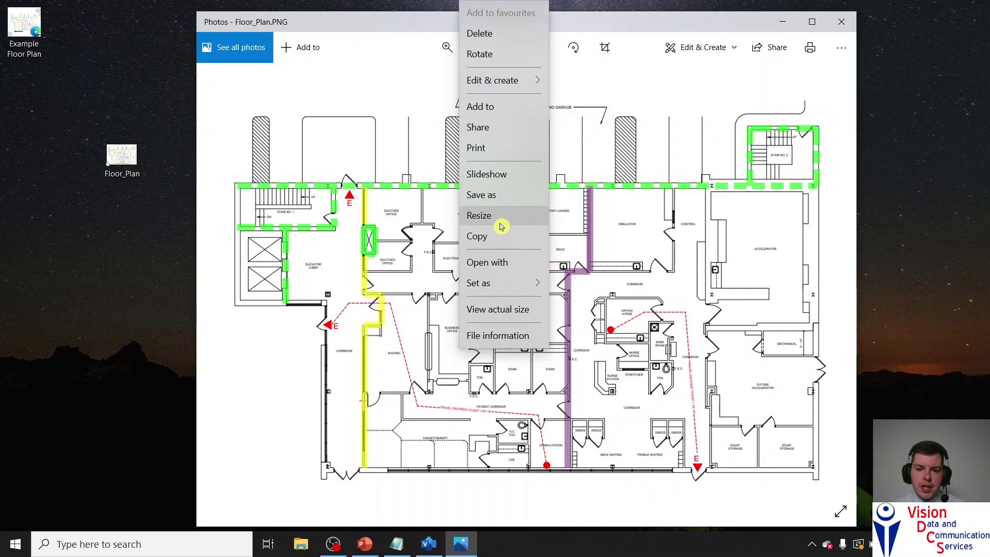
left_click(504, 234)
left_click(438, 541)
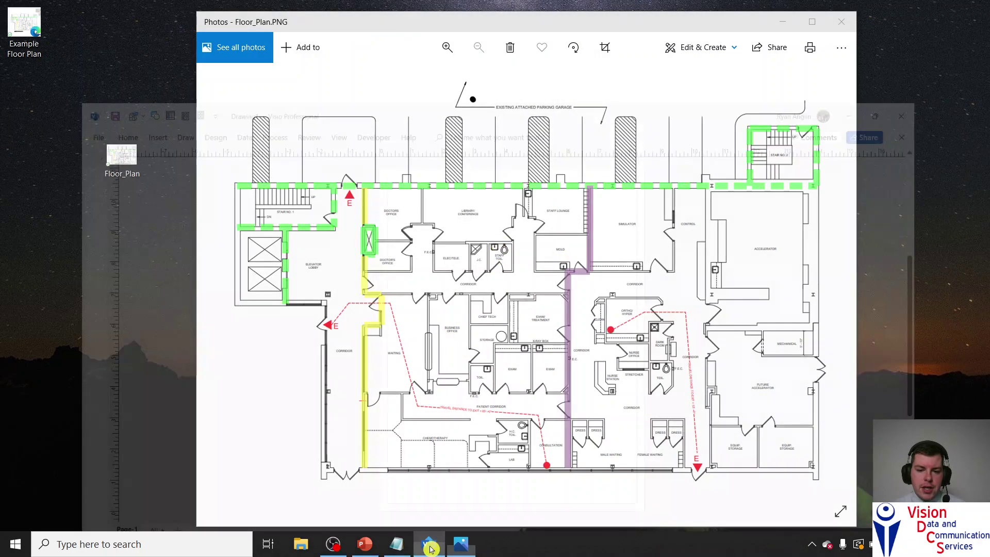
Step: Paste the copied floor plan image into the blank drawing and check its legibility close up
right_click(496, 249)
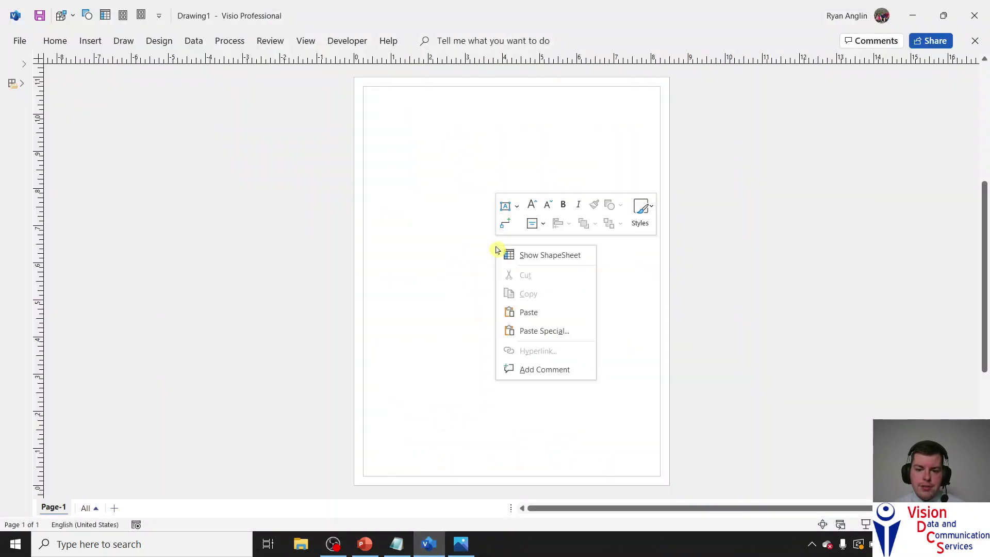
left_click(520, 312)
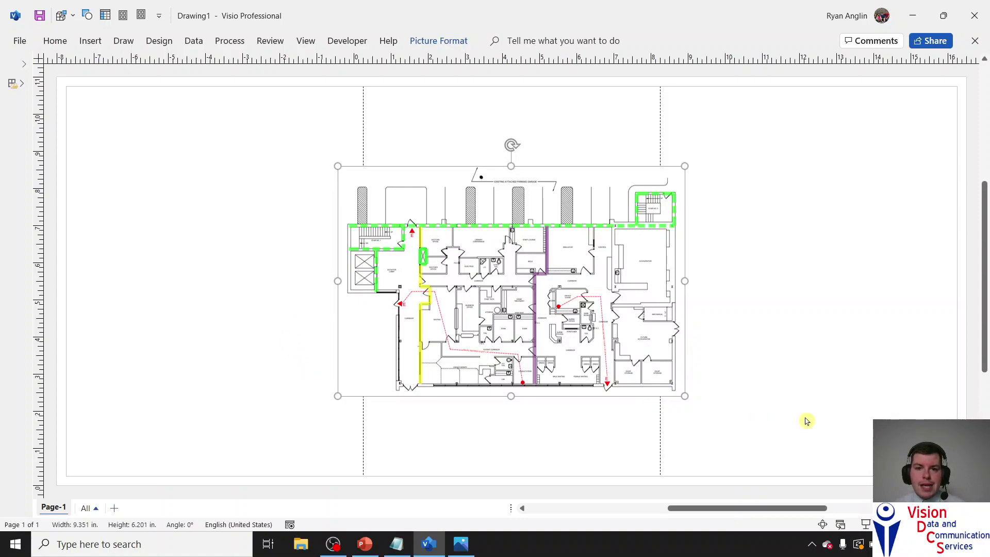
scroll(511, 281, "down", 1)
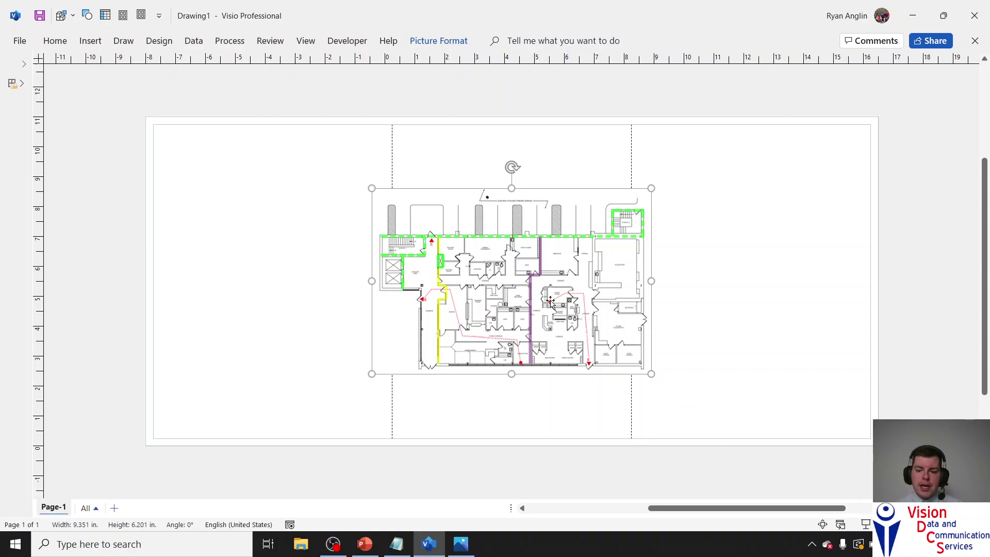
scroll(511, 281, "up", 5)
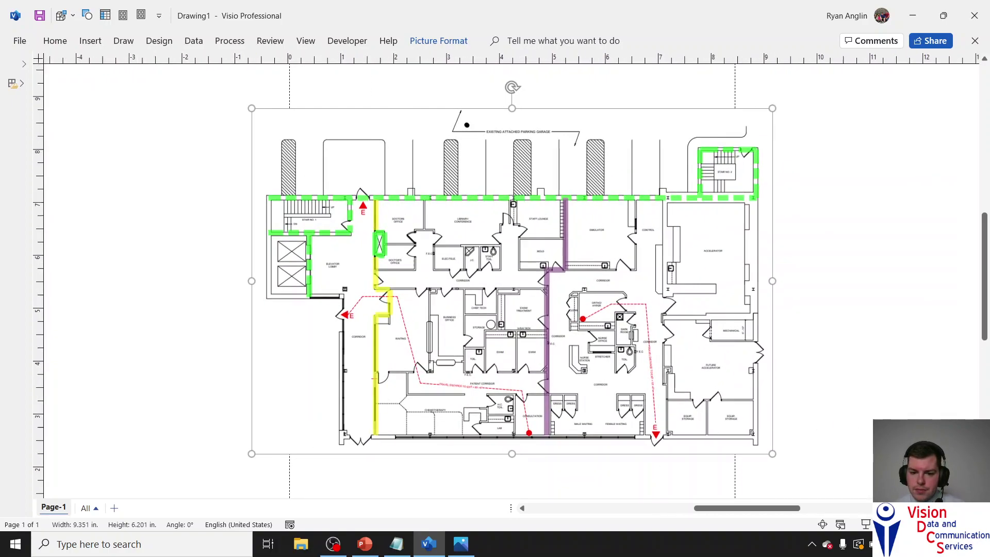
scroll(511, 281, "up", 5)
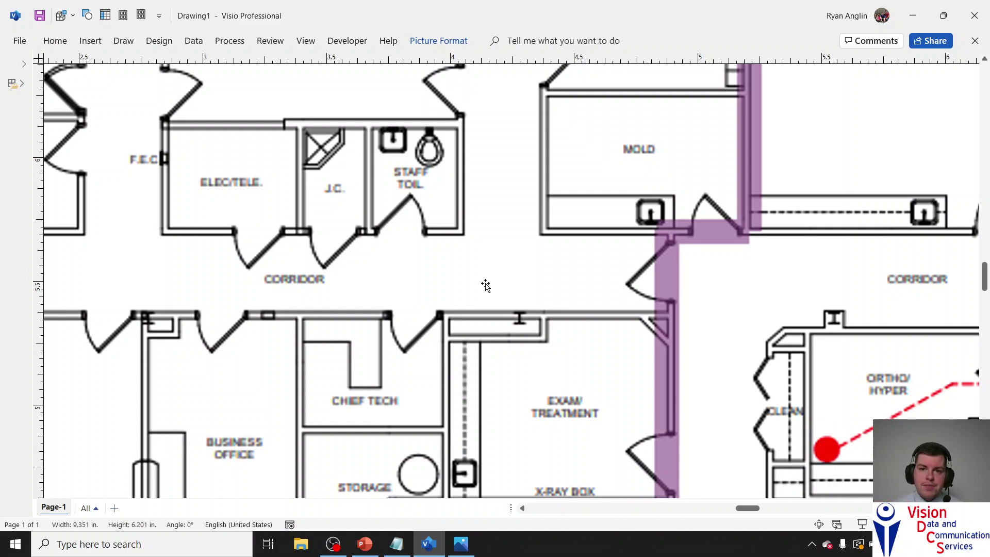
scroll(486, 286, "down", 3)
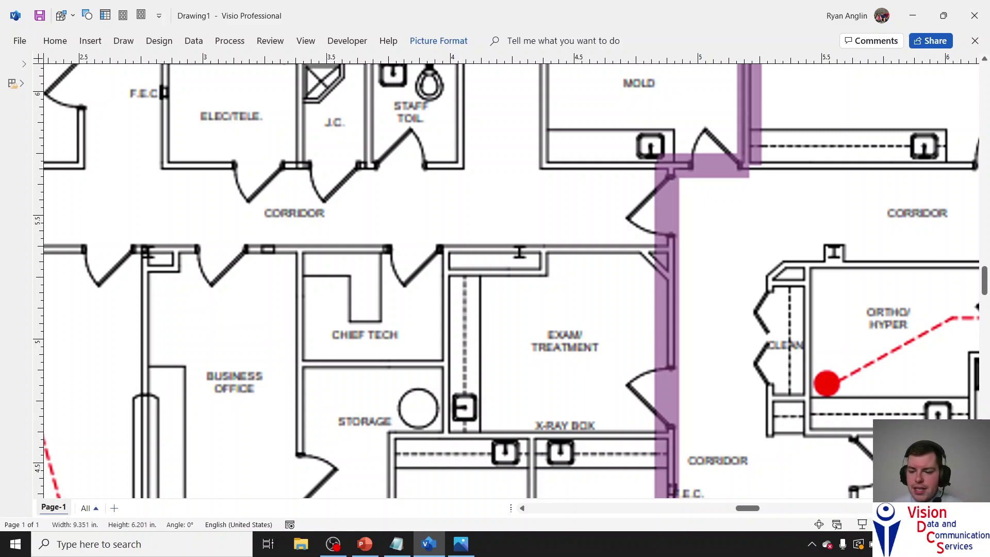
scroll(512, 281, "down", 5)
scroll(511, 268, "down", 5)
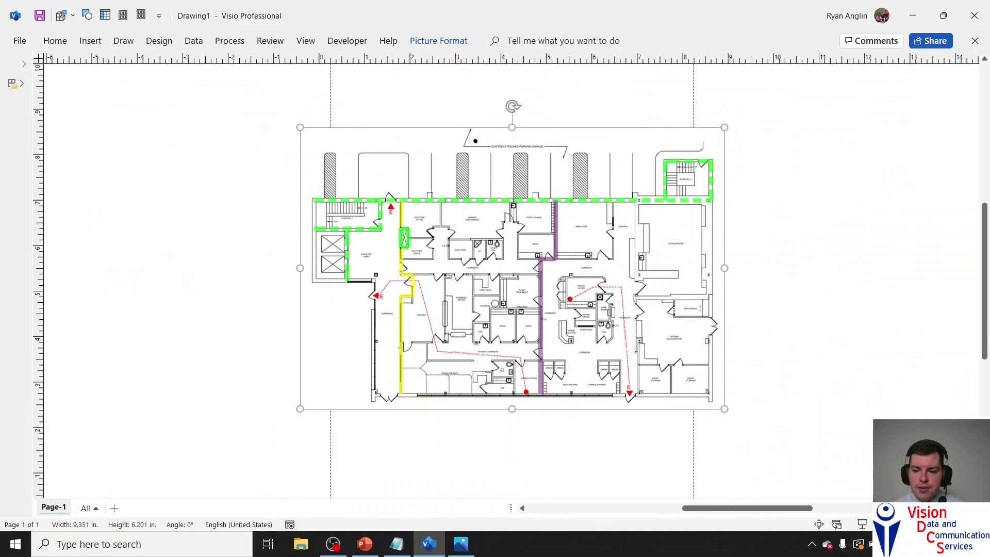
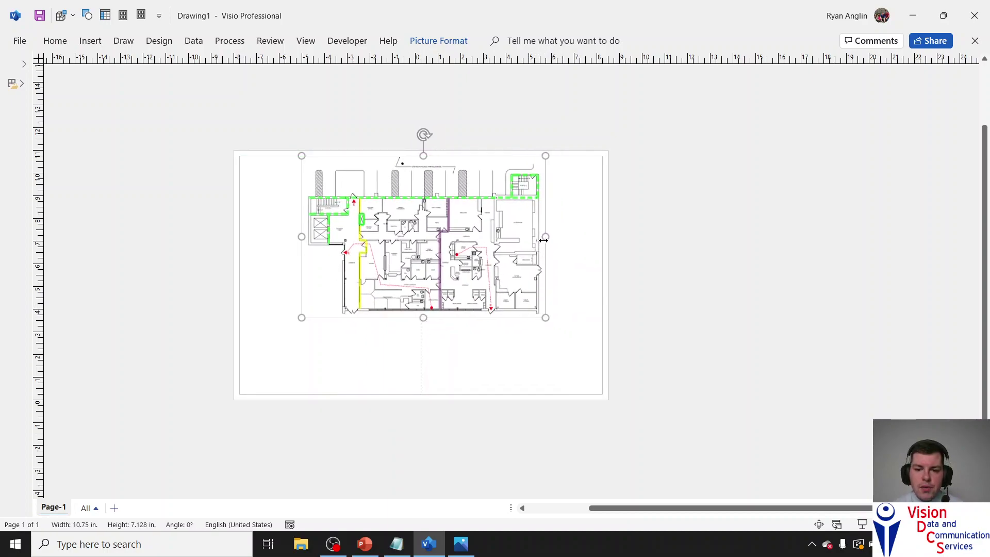
Step: Try stretching the floor plan to 11.25 in. wide by 7 in. high, and undo the move and size changes
mouse_move(546, 236)
left_mouse_down()
mouse_move(587, 235)
mouse_move(557, 235)
left_mouse_up()
mouse_move(432, 317)
left_mouse_down()
mouse_move(432, 356)
mouse_move(436, 314)
mouse_move(438, 325)
left_mouse_up()
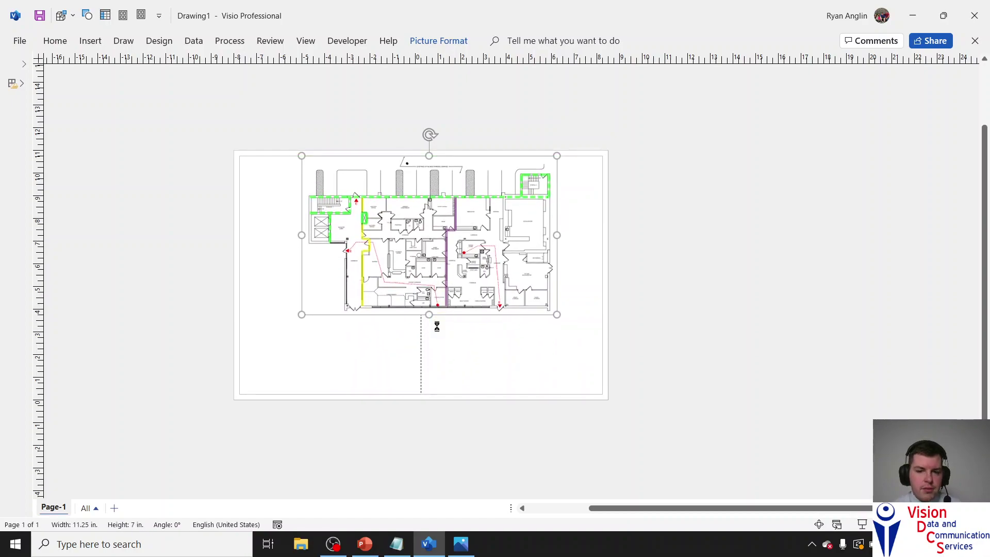
key("ctrl+z")
key("ctrl+z")
key("ctrl+z")
key("ctrl+z")
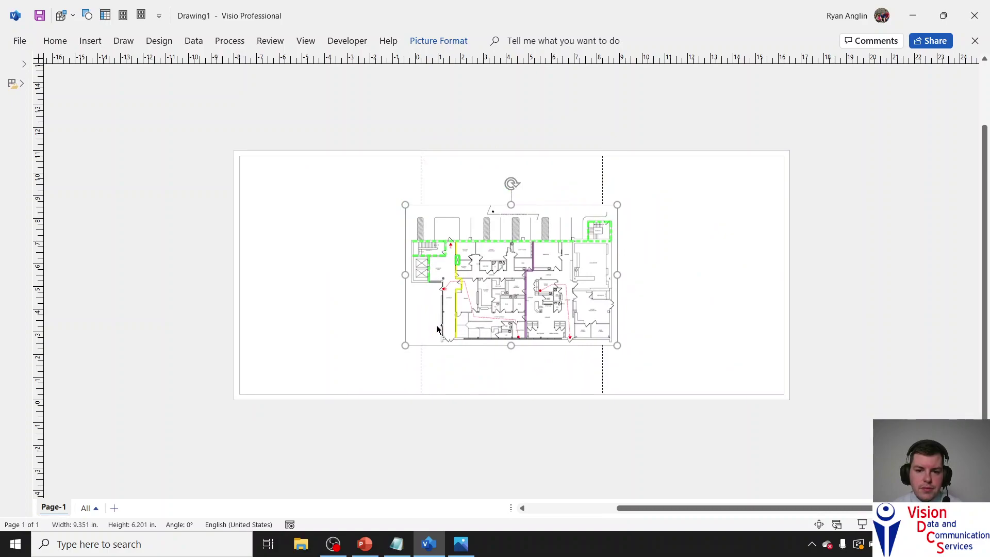
Step: Open the Notepad shortcut notes, highlight the "CTRL + Z = Undo the last action" line, and return to the Visio drawing
left_click(396, 545)
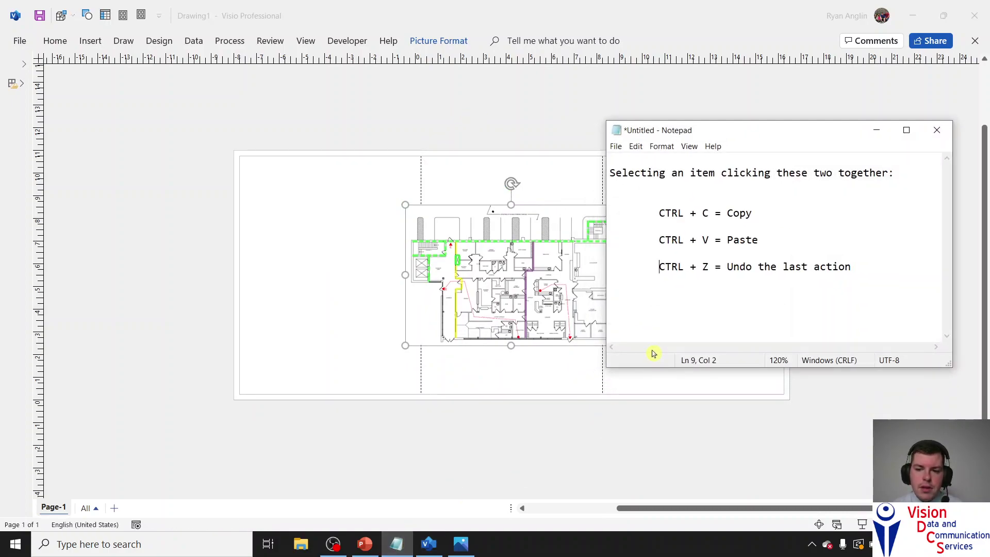
left_click_drag(656, 267, 855, 266)
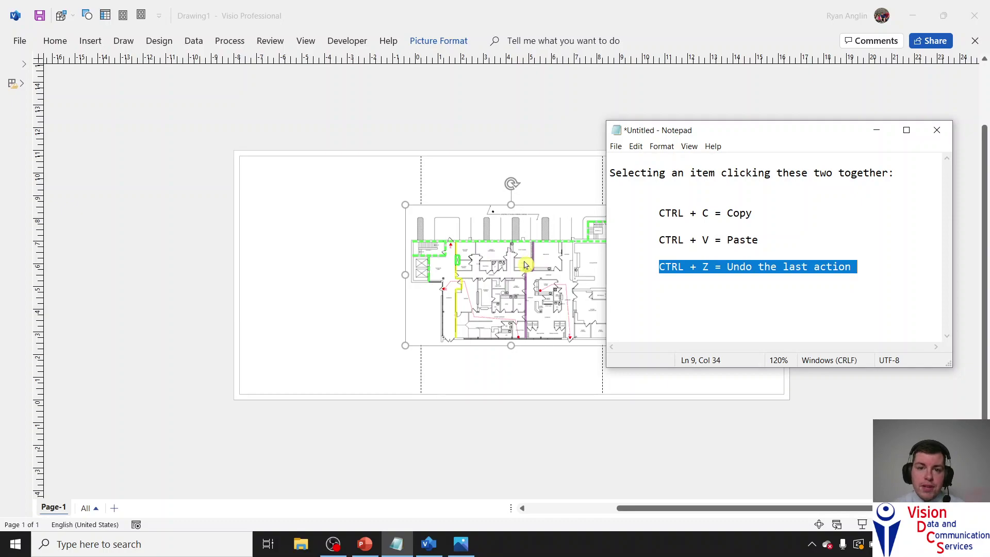
left_click(376, 265)
left_click(501, 312)
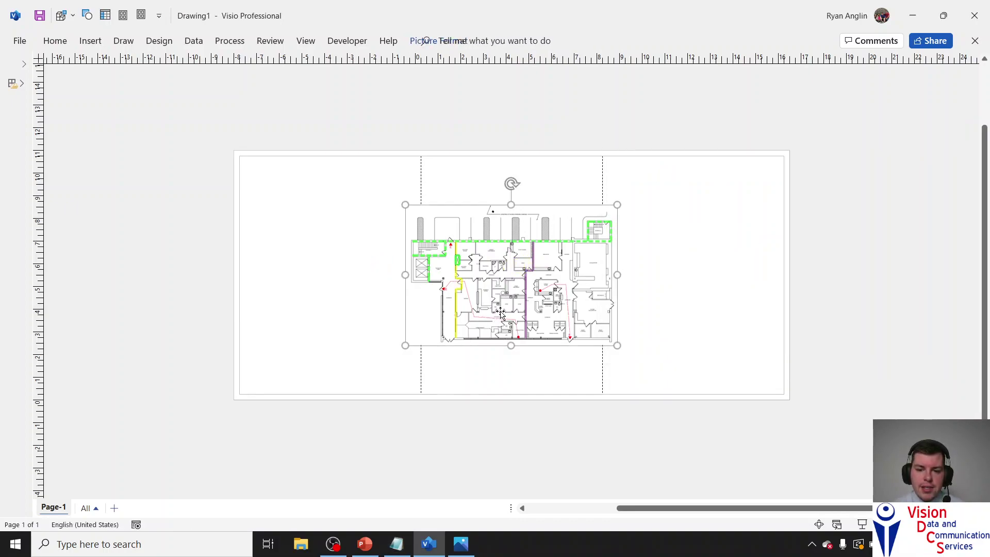
Step: Squash the floor plan's height to 2.85 in., and undo all changes back to a blank page
left_click_drag(511, 346, 511, 269)
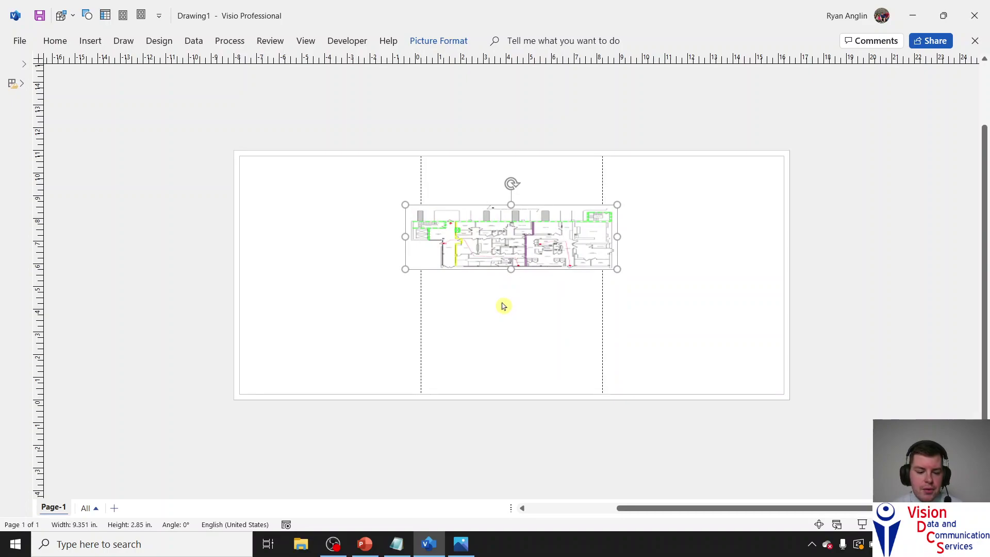
key("ctrl+z")
key("ctrl+z")
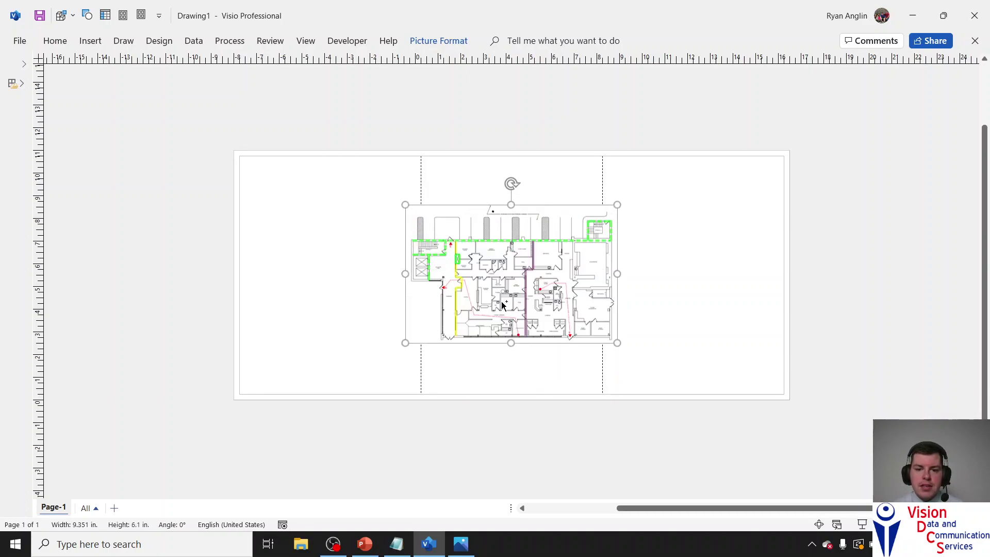
key("ctrl+y")
key("ctrl+z")
key("ctrl+z")
key("ctrl+z")
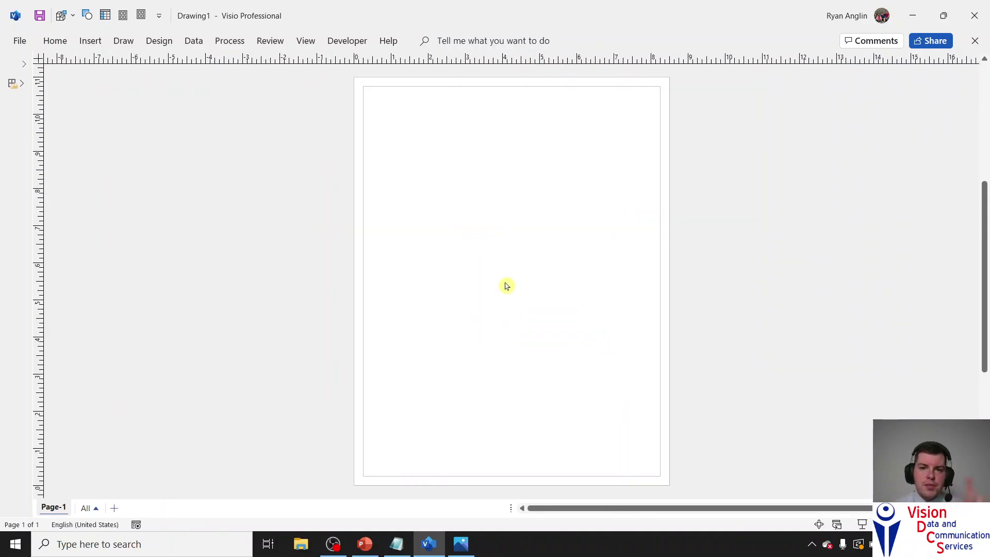
Step: Copy the Floor_Plan image again from Photos and paste it into the blank Visio drawing
left_click(461, 545)
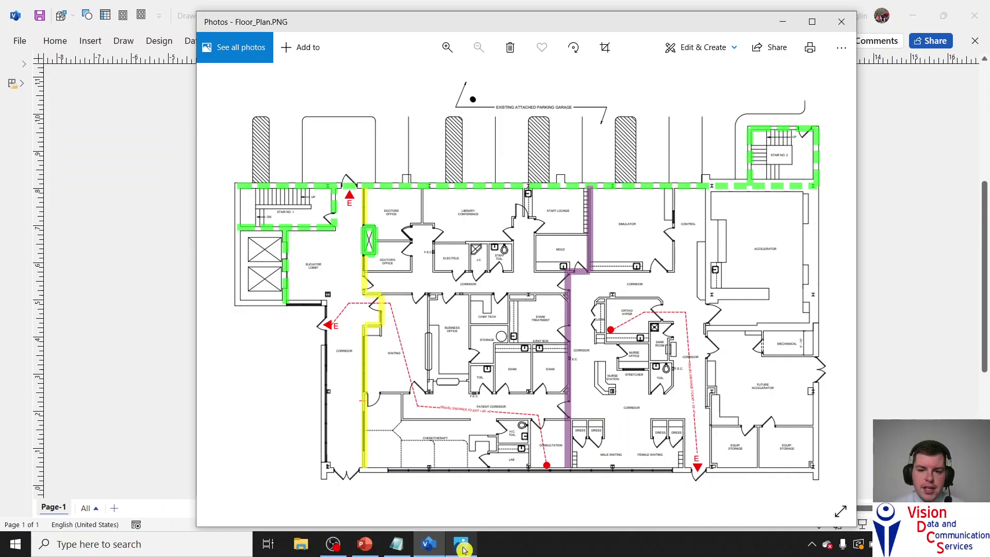
right_click(483, 258)
left_click(515, 236)
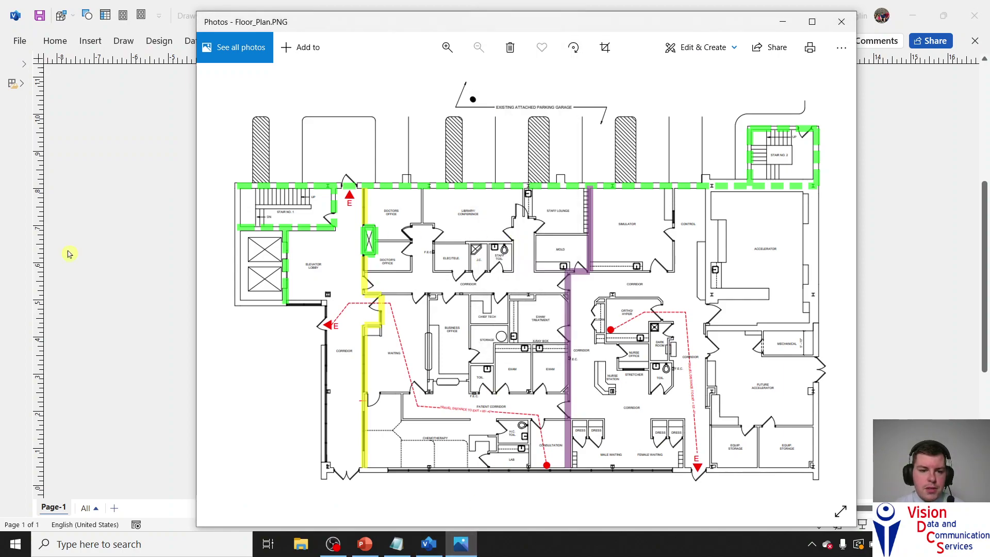
left_click(71, 254)
right_click(478, 252)
left_click(499, 317)
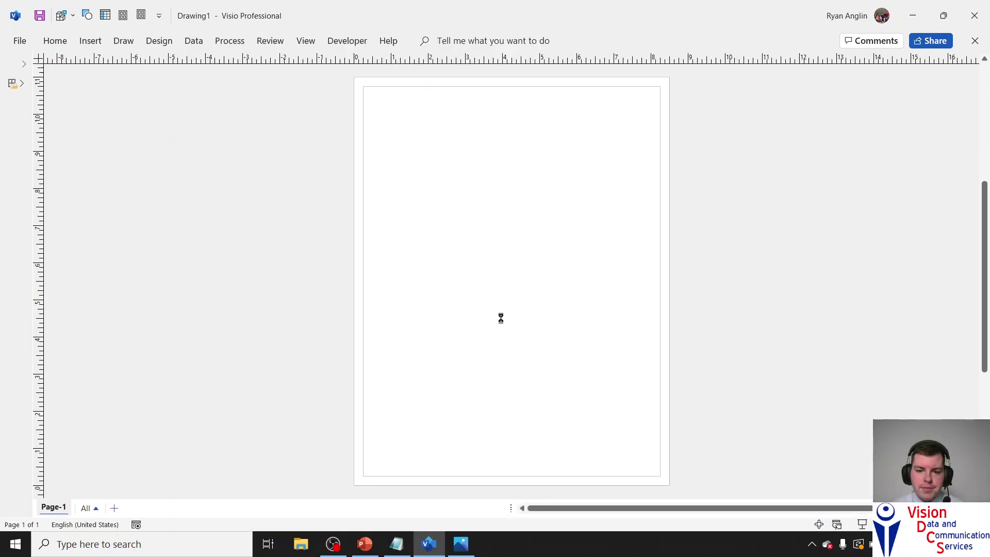
Step: Shift the pasted floor plan and enlarge it proportionally to about 16.175 in. wide by 10.726 in. high
left_click_drag(485, 304, 346, 226)
left_click_drag(546, 316, 798, 453)
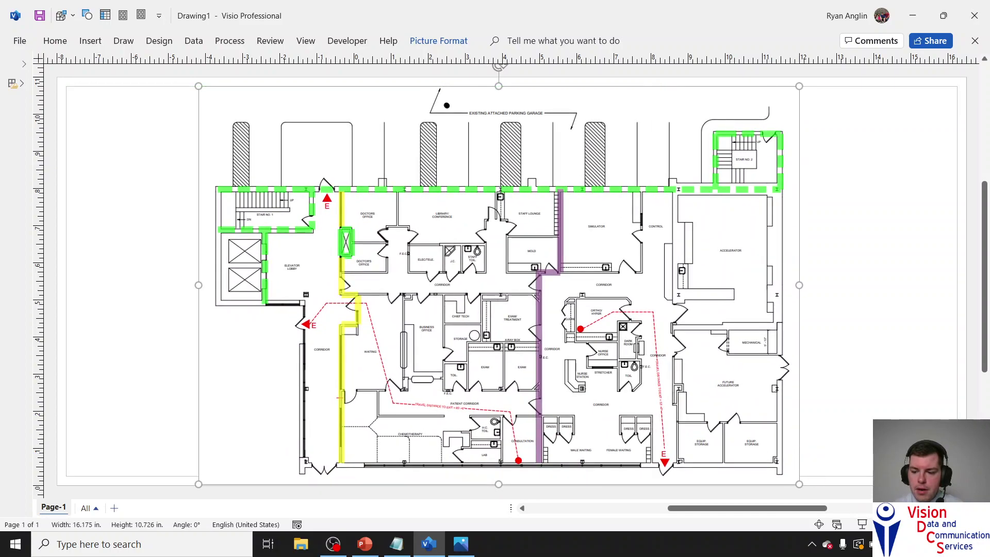
left_click(871, 524)
left_click(872, 525)
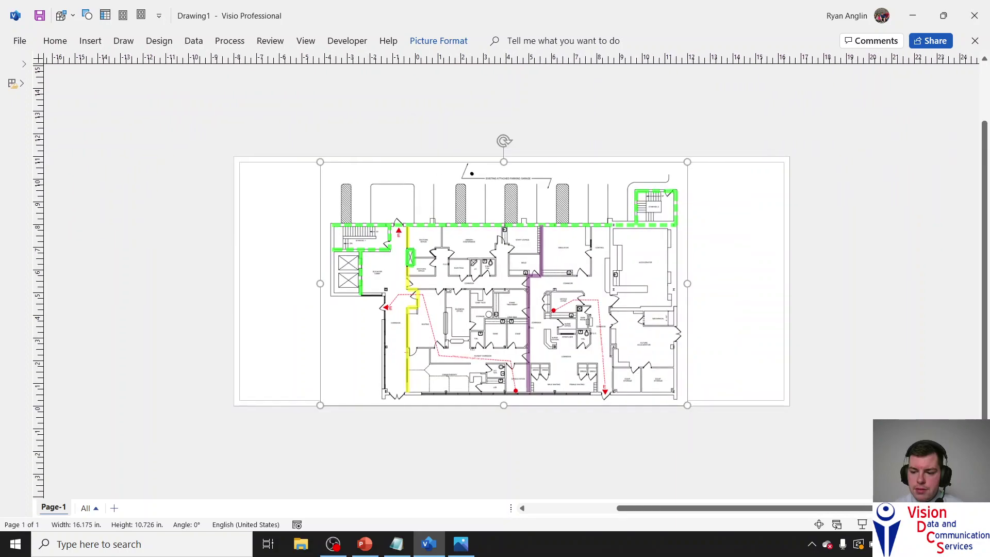
Step: Reposition the floor plan on the expanded page and enlarge it to about 22 in. wide by 14.588 in. high
left_click_drag(609, 306, 653, 265)
scroll(730, 292, "up", 3)
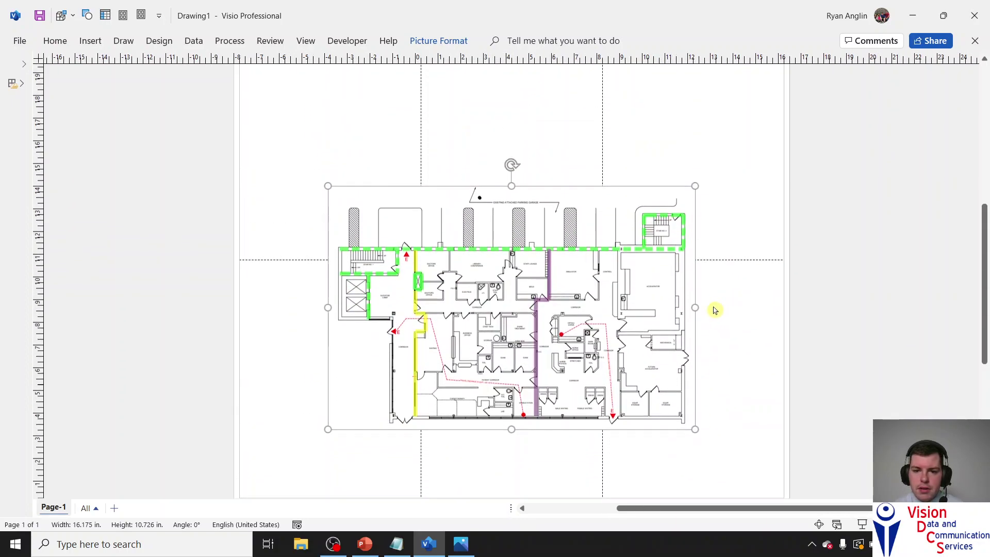
left_click_drag(652, 325, 614, 272)
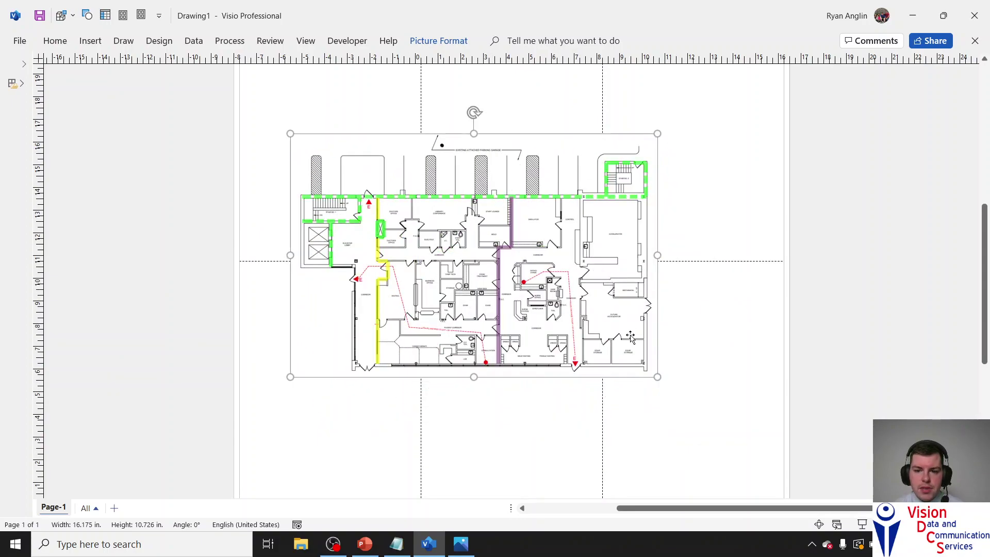
left_click_drag(657, 377, 745, 447)
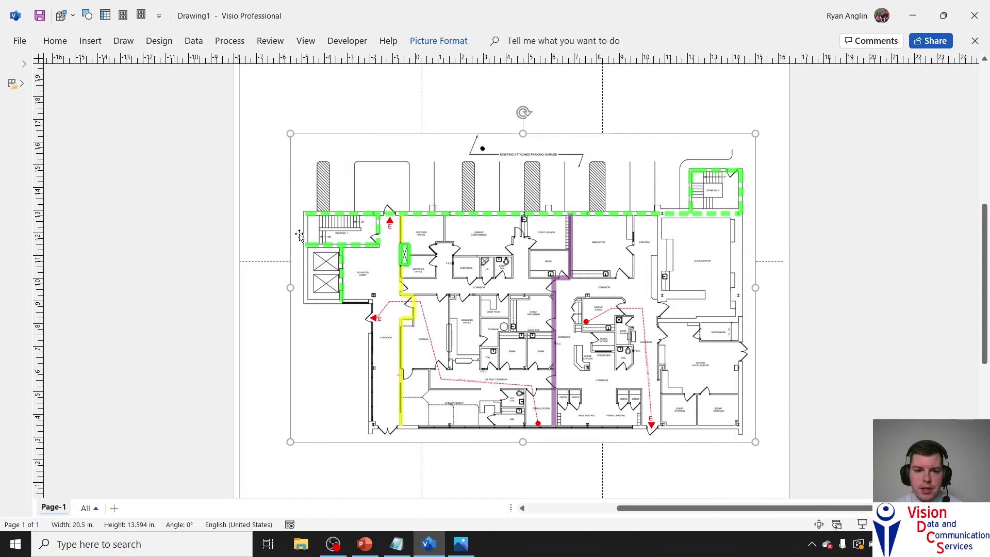
left_click_drag(290, 133, 256, 111)
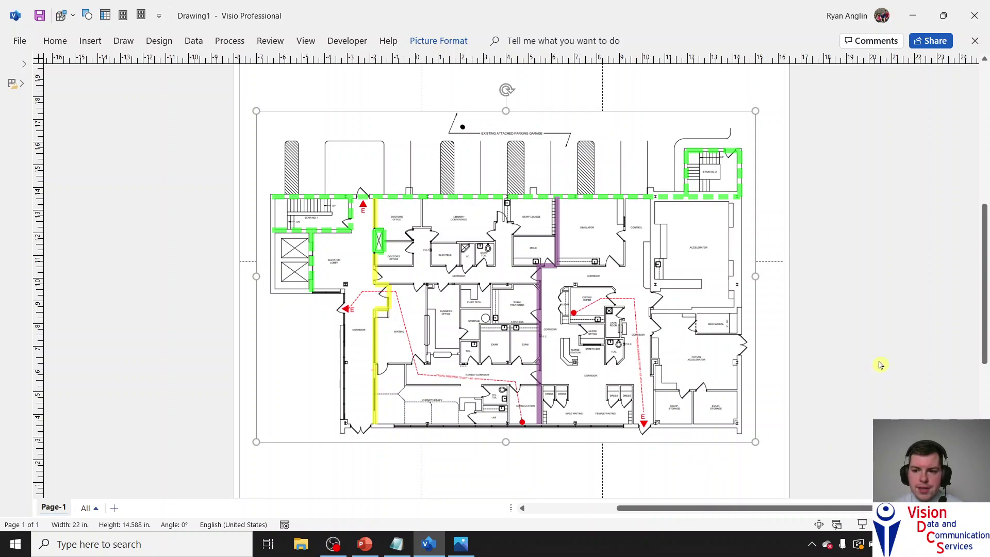
Step: Nudge the floor plan in small increments until it is centered on the page
scroll(902, 356, "up", 1)
scroll(901, 354, "up", 1)
scroll(892, 353, "down", 2)
key("Left")
key("Left")
key("Left")
key("Left")
key("Left")
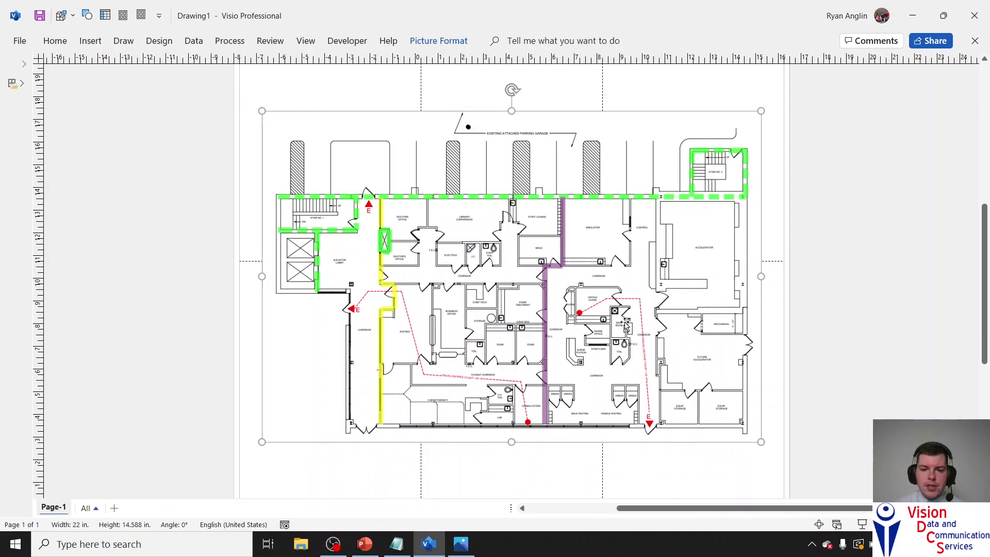
key("Right")
key("Right")
key("Right")
key("Right")
key("Right")
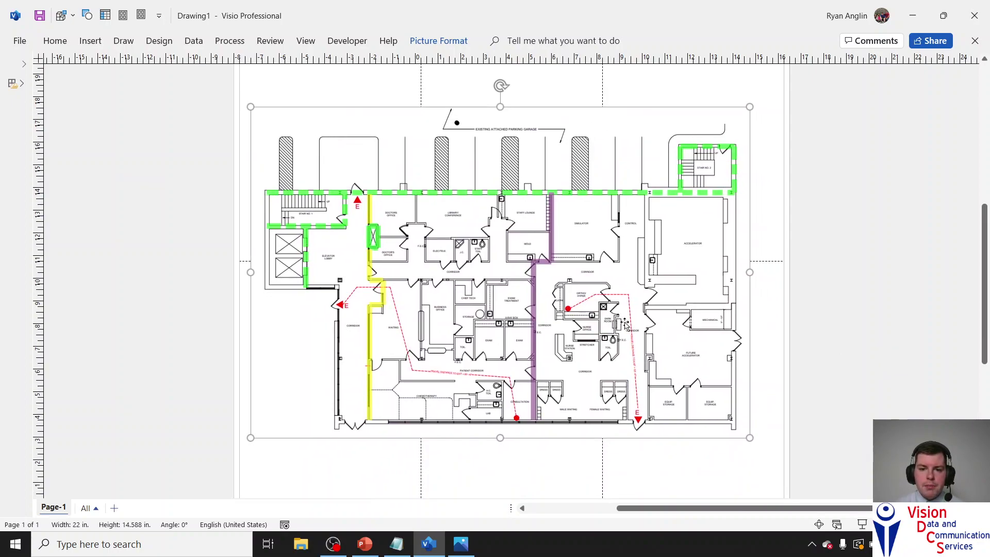
key("Down")
key("Right")
key("Right")
key("Right")
key("Right")
key("Right")
key("Right")
key("Right")
key("Right")
key("Right")
key("Right")
key("Right")
key("Right")
key("Right")
key("Right")
key("Right")
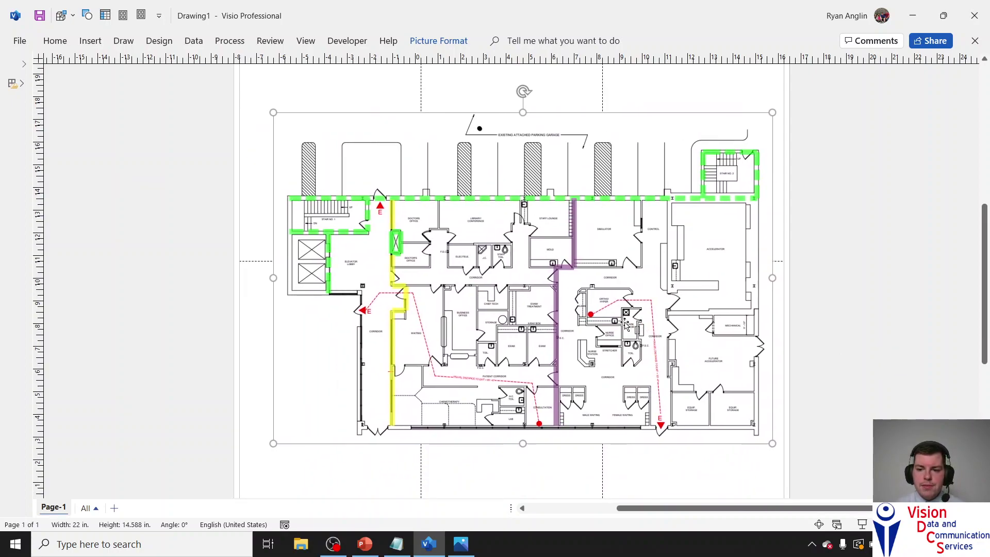
key("Up")
key("Up")
key("Up")
key("Up")
key("Up")
key("Up")
key("Up")
key("Up")
key("Up")
key("Up")
key("Up")
key("Up")
key("Up")
key("Up")
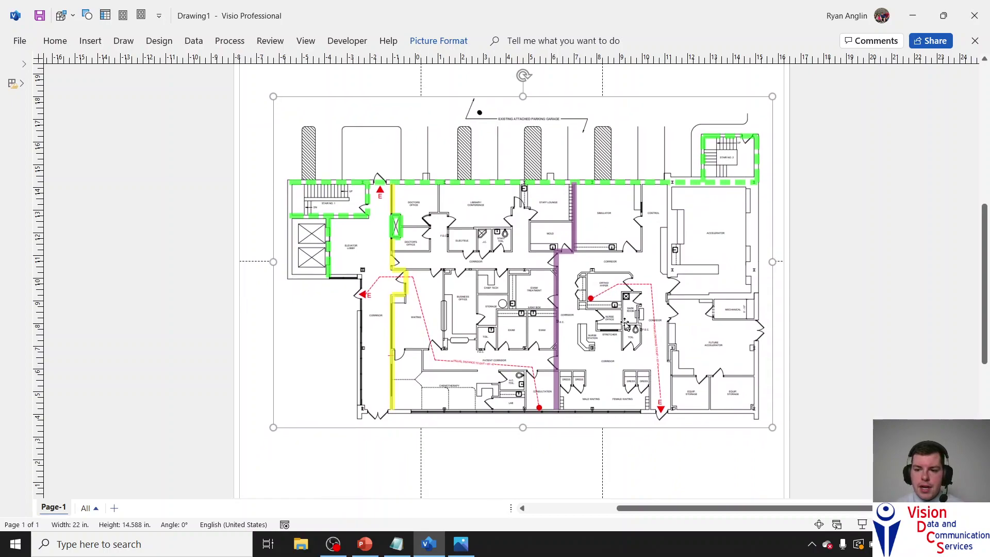
key("Left")
key("Left")
key("Left")
key("Left")
key("Left")
key("Left")
key("Left")
key("Left")
key("Left")
key("Left")
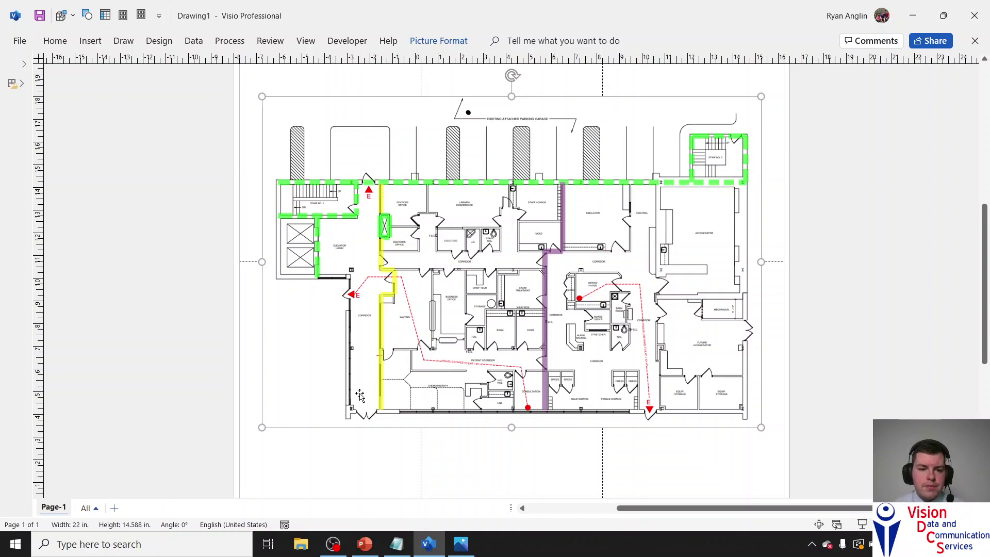
Step: Check the floor plan's margins, deselect it, and examine the rooms and corridors close up
left_click(256, 266)
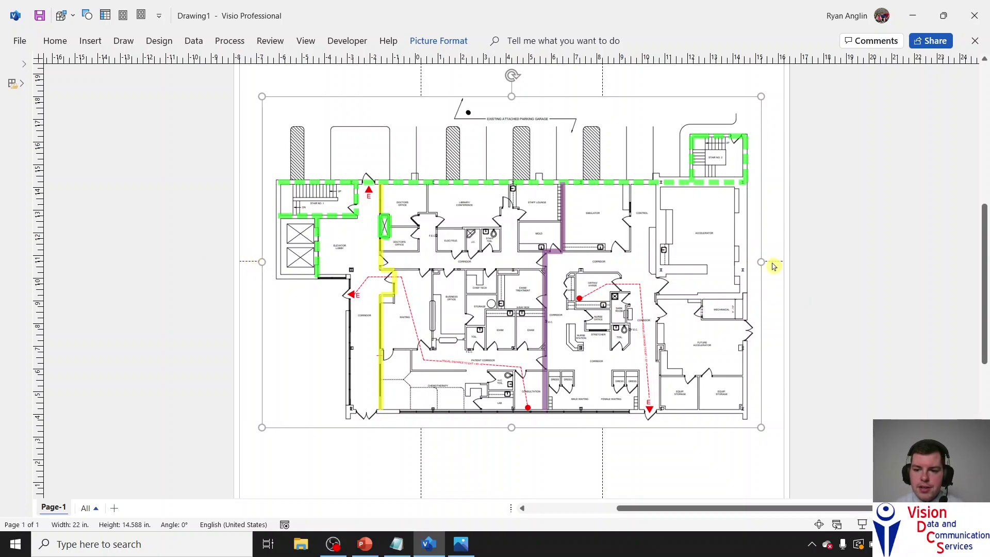
scroll(802, 232, "up", 2)
scroll(803, 231, "down", 1)
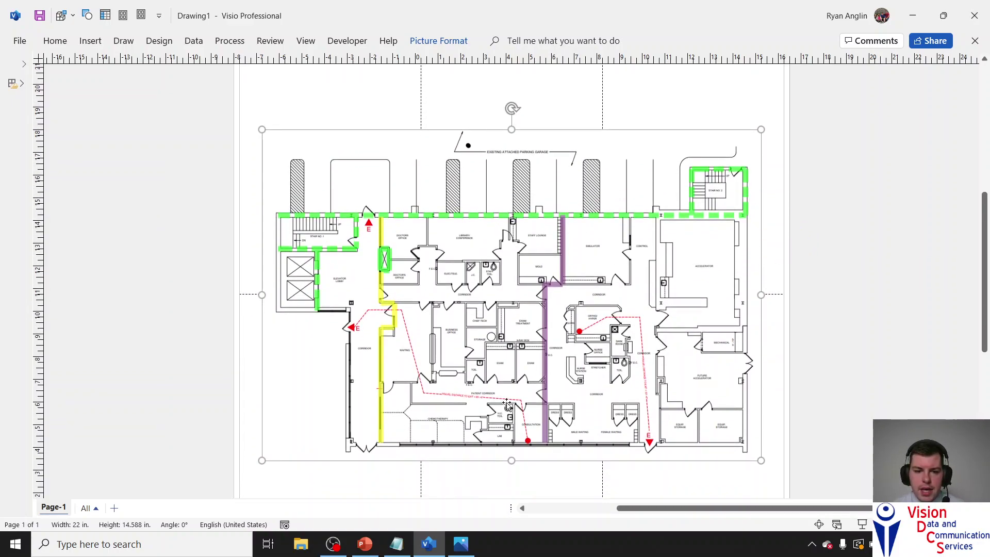
left_click(776, 467)
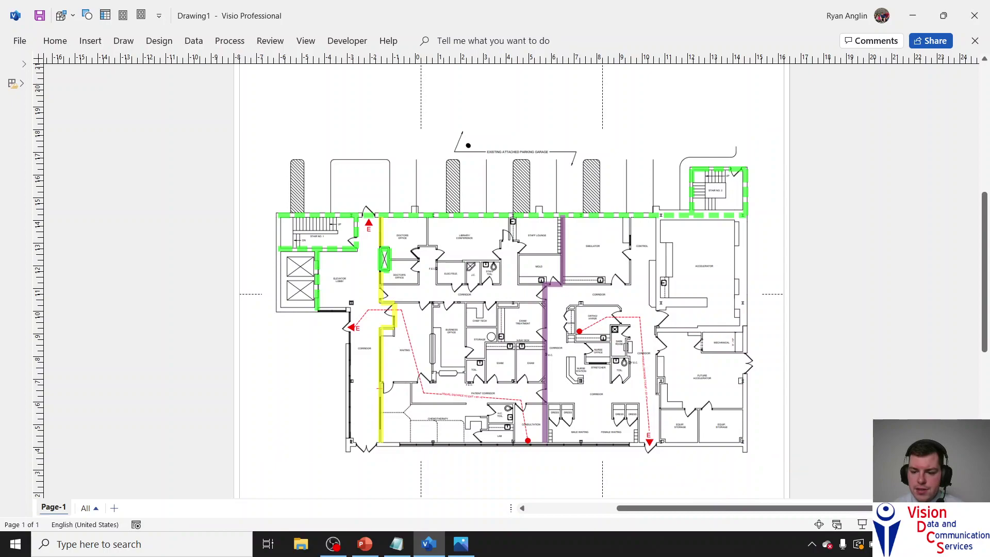
scroll(511, 280, "up", 5)
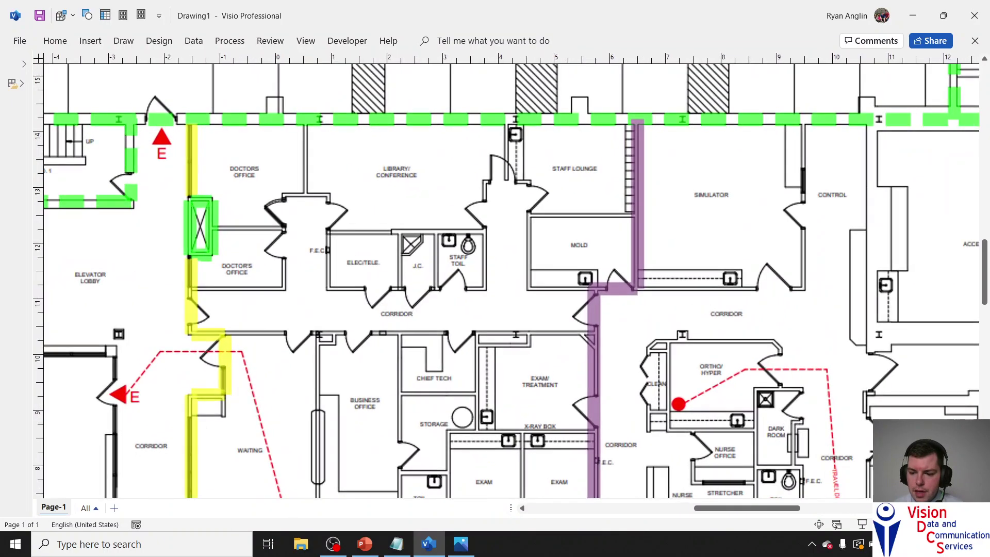
scroll(550, 312, "down", 3)
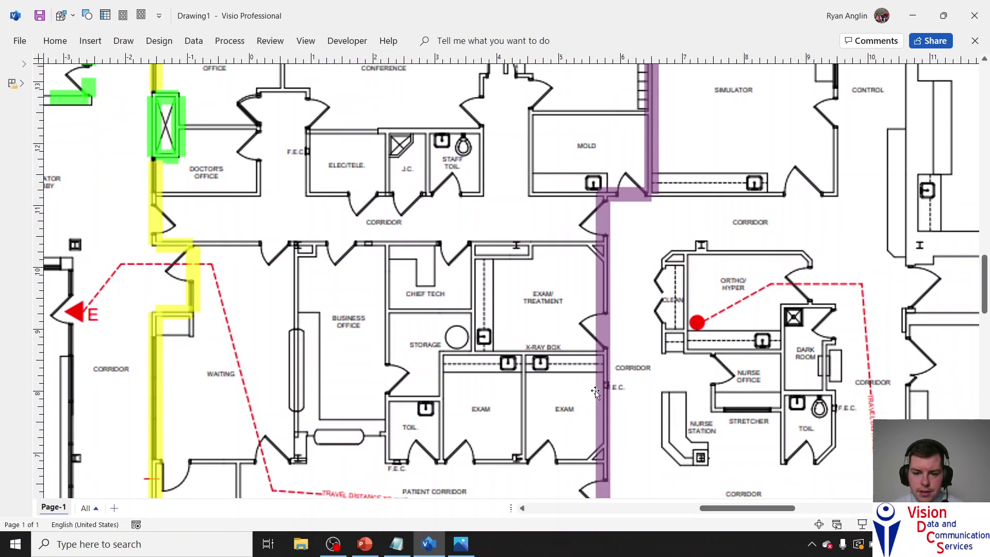
Step: Select the floor plan and enlarge it proportionally to 22.5 in. wide by 14.92 in. high
scroll(512, 280, "up", 6)
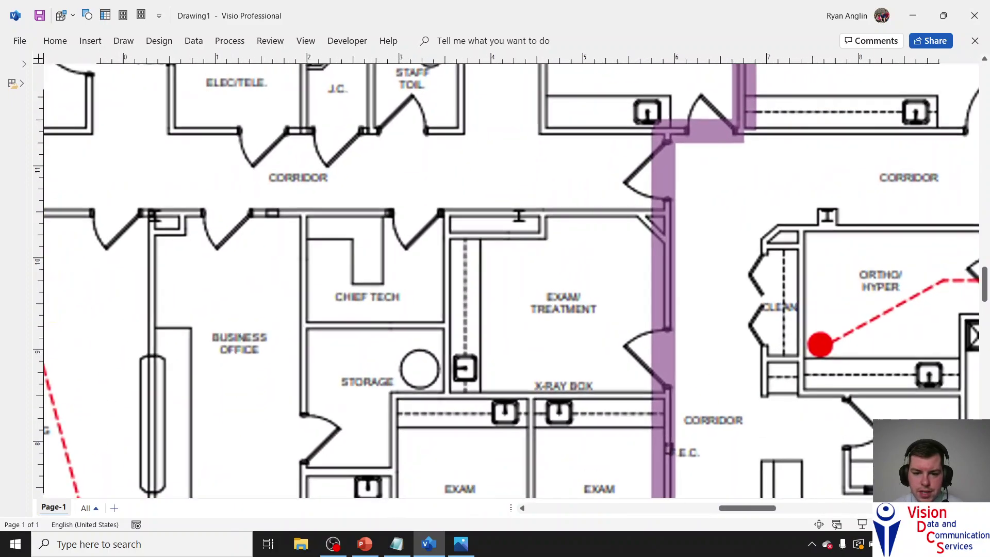
scroll(513, 277, "up", 2)
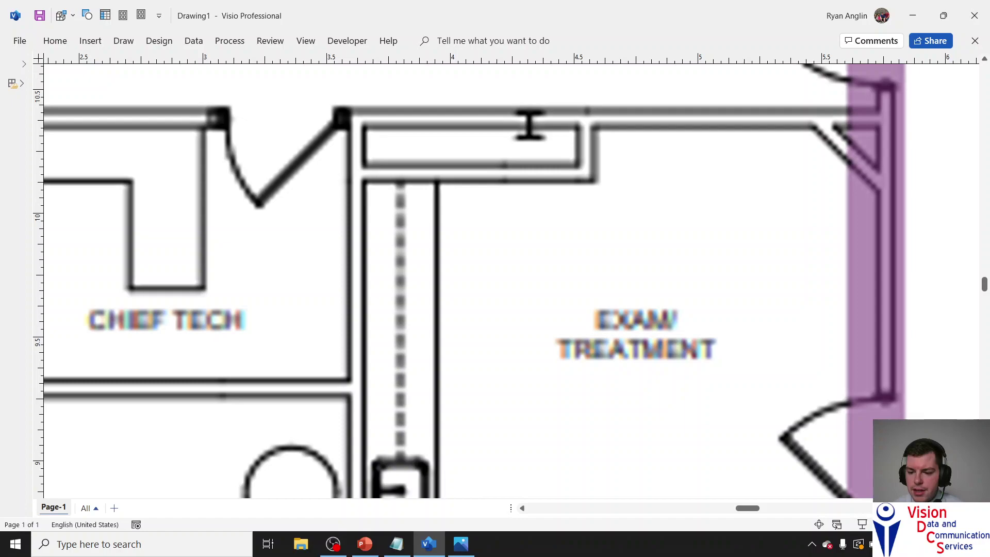
scroll(490, 271, "down", 3)
scroll(521, 284, "down", 5)
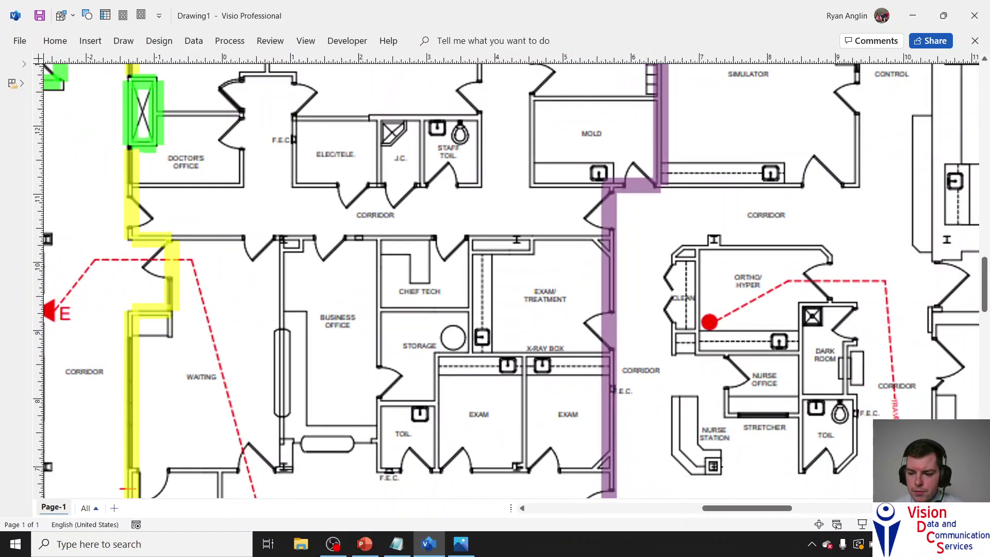
scroll(521, 283, "down", 4)
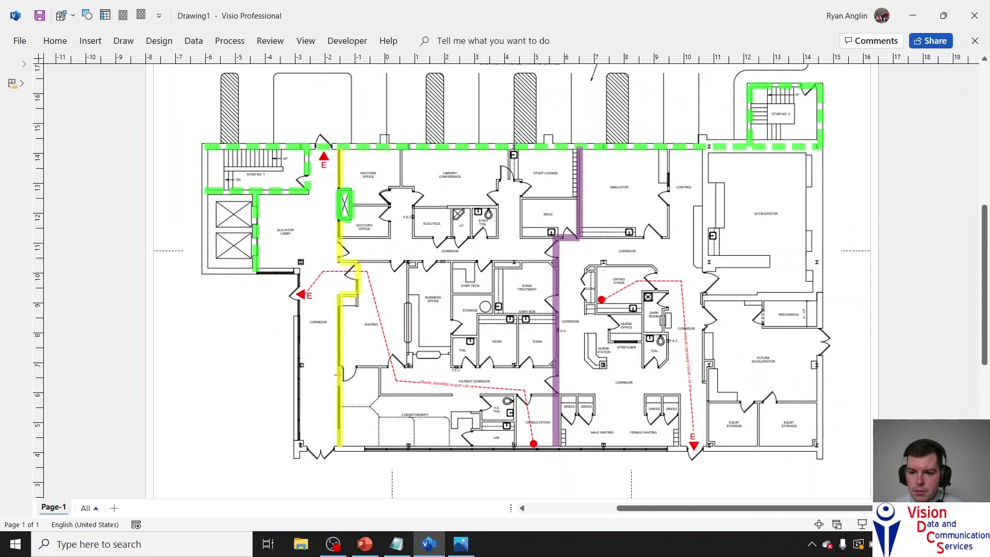
left_click_drag(645, 344, 639, 348)
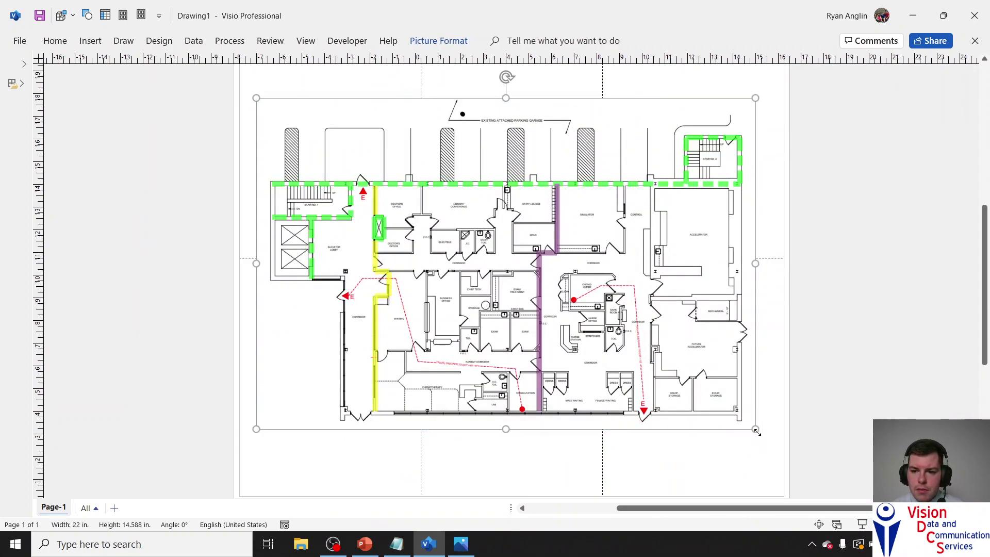
left_click_drag(756, 431, 768, 438)
Step: Nudge the enlarged floor plan upward in small increments to center it vertically on the page and deselect it
key("Up")
key("Up")
key("Up")
key("Up")
key("Up")
key("Up")
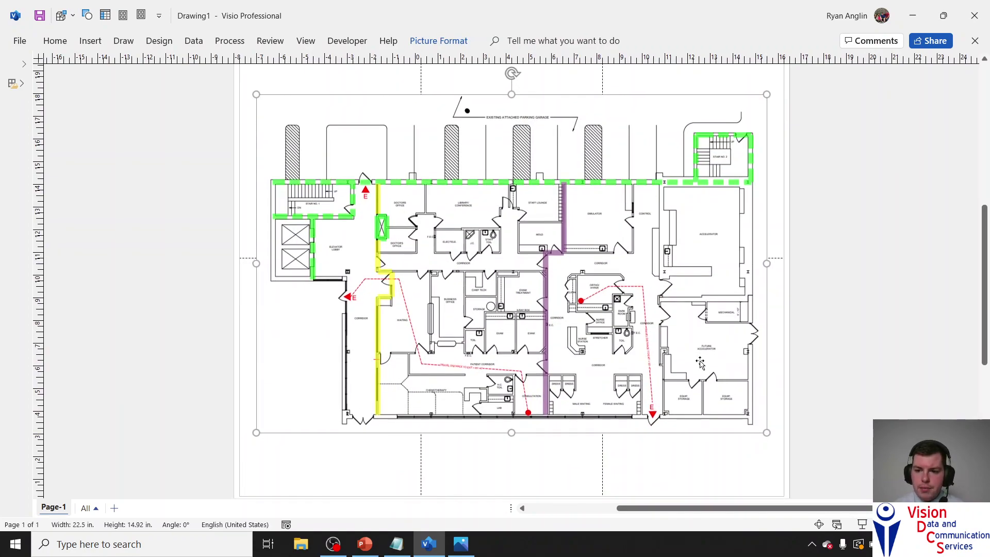
key("Up")
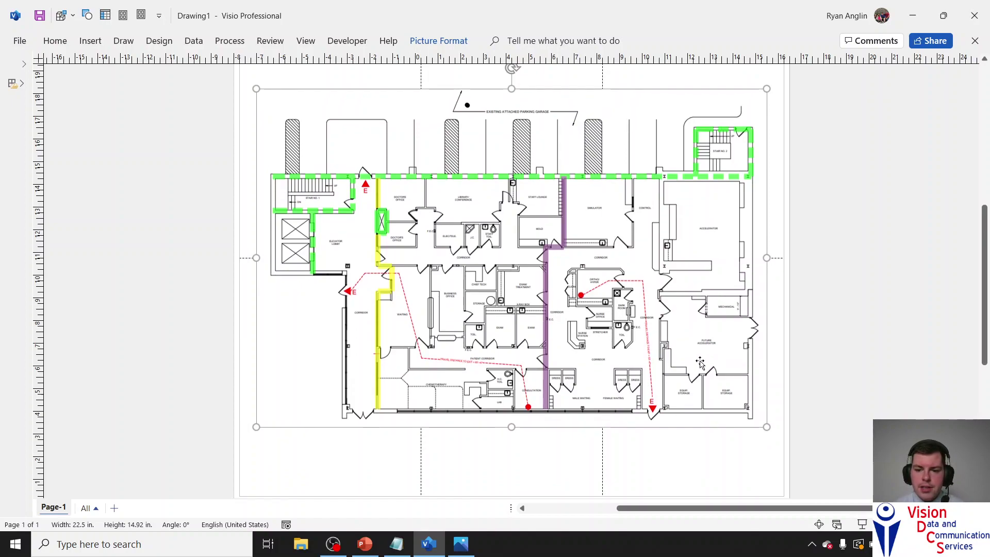
left_click(741, 442)
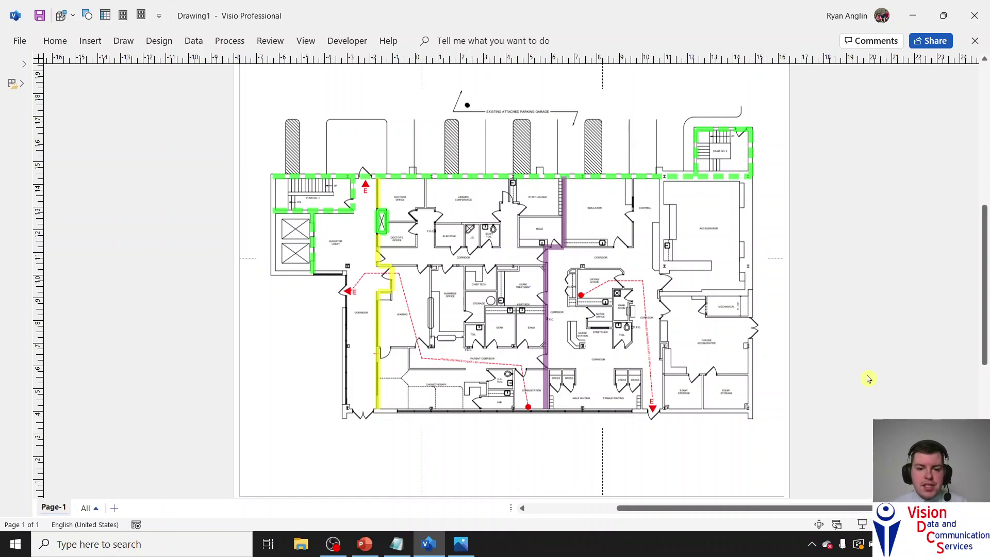
Step: Switch to the PowerPoint steps slide, review the "LOCK IT DOWN!" item, and return to the Visio drawing
left_click(365, 544)
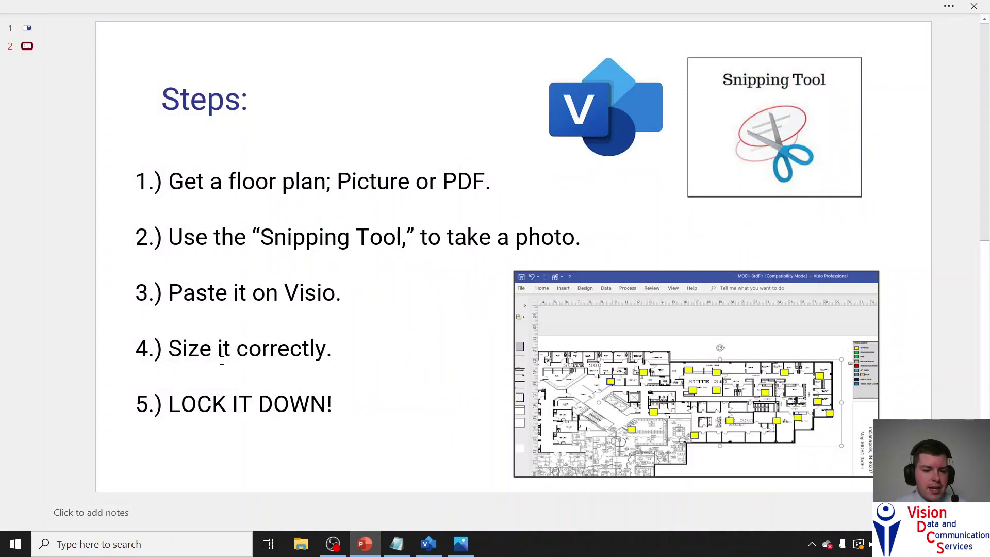
left_click(231, 403)
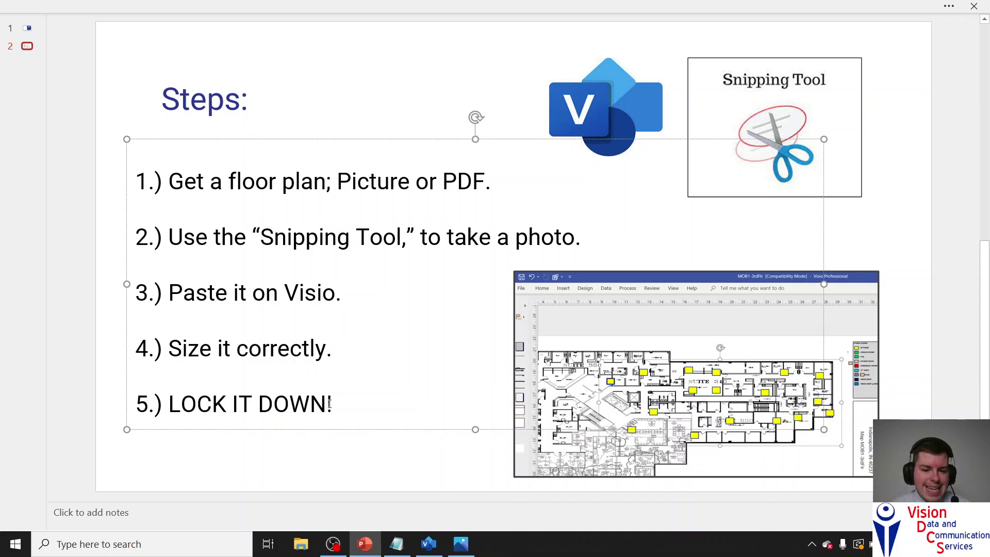
left_click_drag(329, 404, 106, 407)
left_click(257, 484)
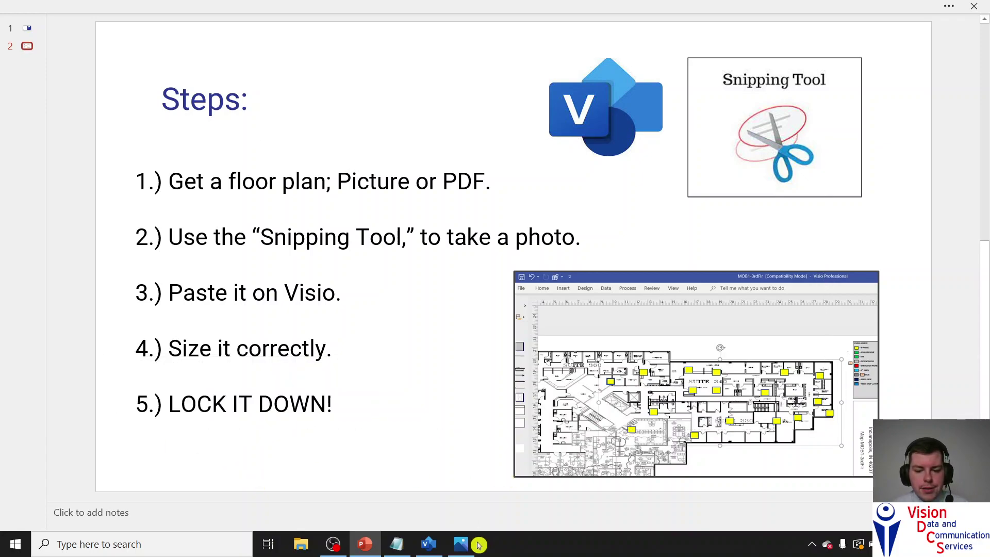
left_click(428, 544)
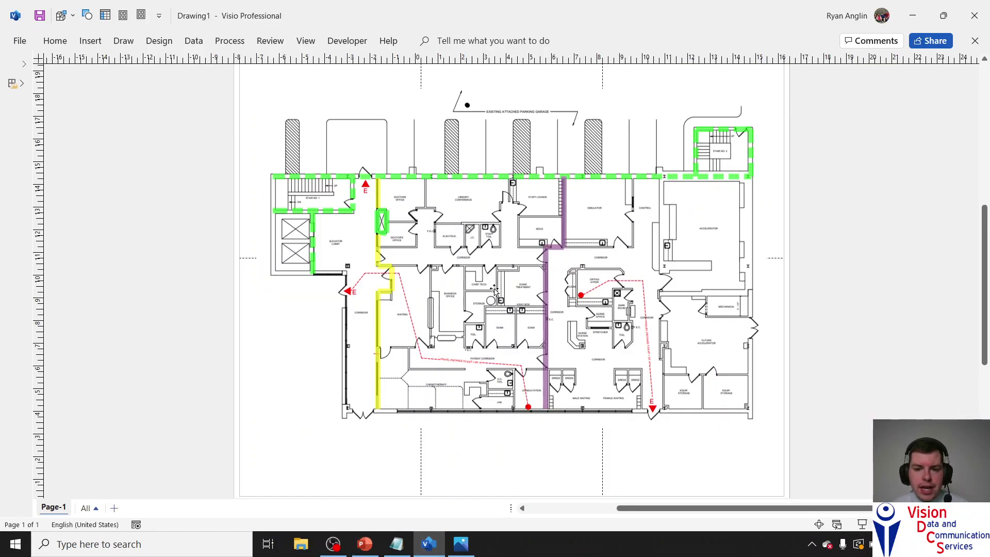
Step: Shift the floor plan slightly off its centered position and deselect it
left_click(391, 346)
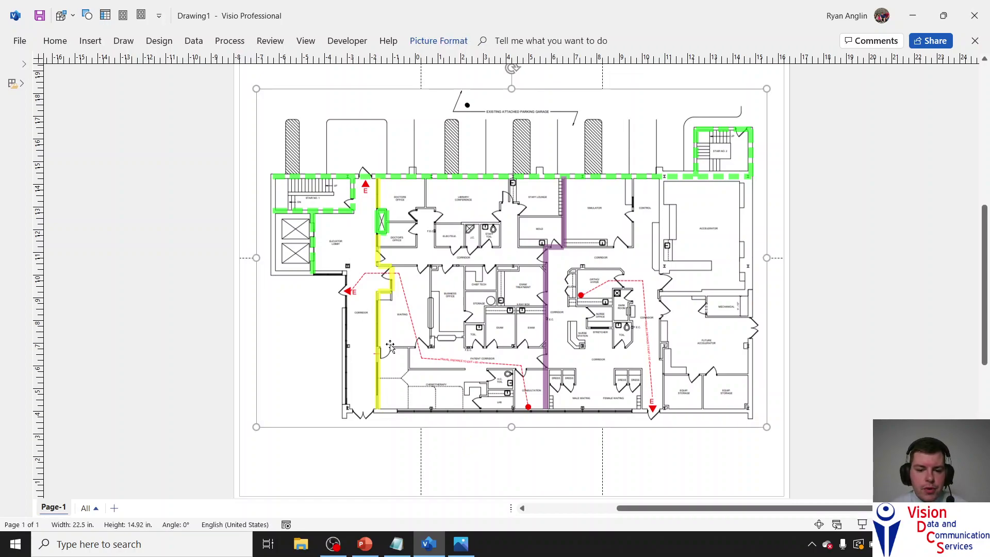
mouse_move(463, 326)
left_mouse_down()
mouse_move(407, 395)
mouse_move(451, 327)
mouse_move(466, 311)
mouse_move(464, 332)
mouse_move(474, 317)
left_mouse_up()
key("Up")
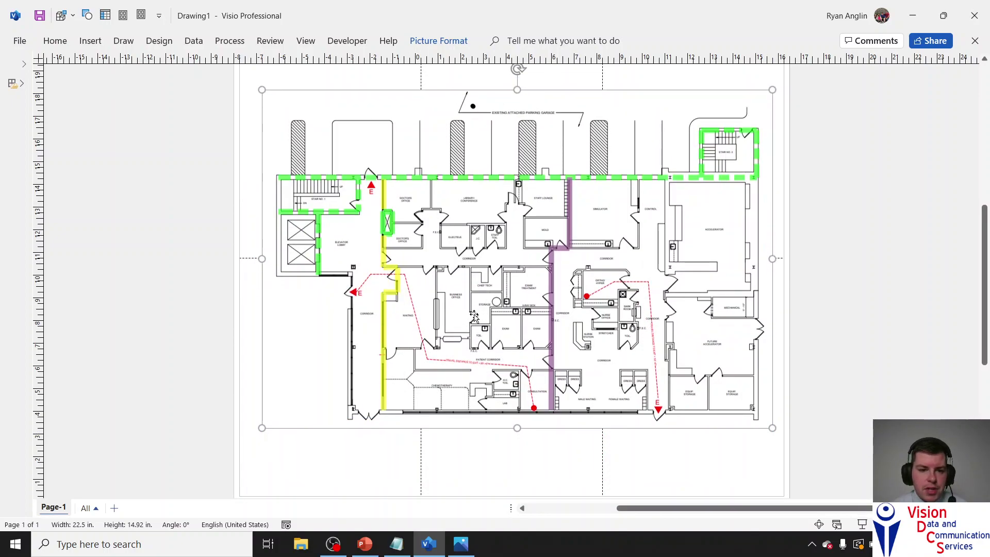
left_click(905, 304)
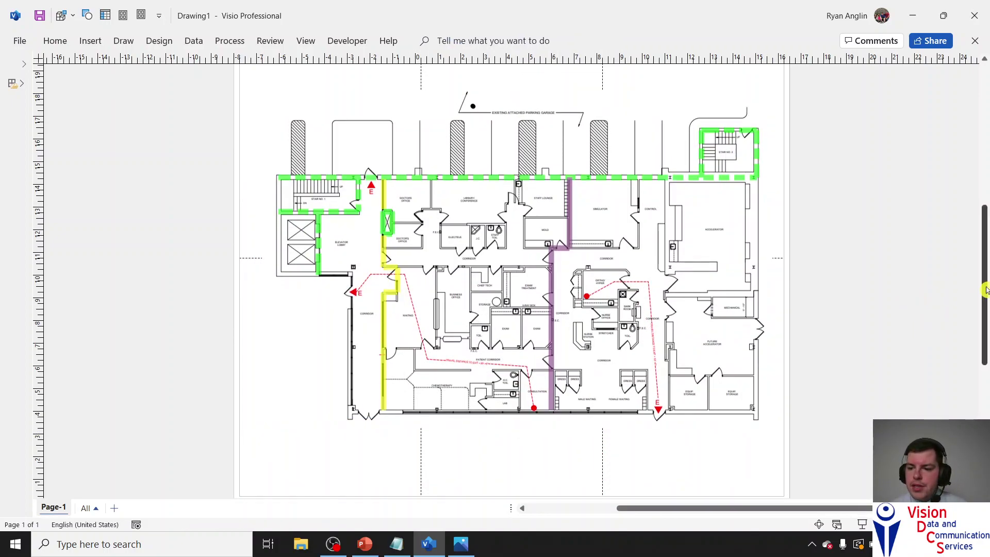
Step: Nudge the floor plan horizontally back to the center of the page and deselect it
scroll(969, 280, "up", 2)
left_click(642, 269)
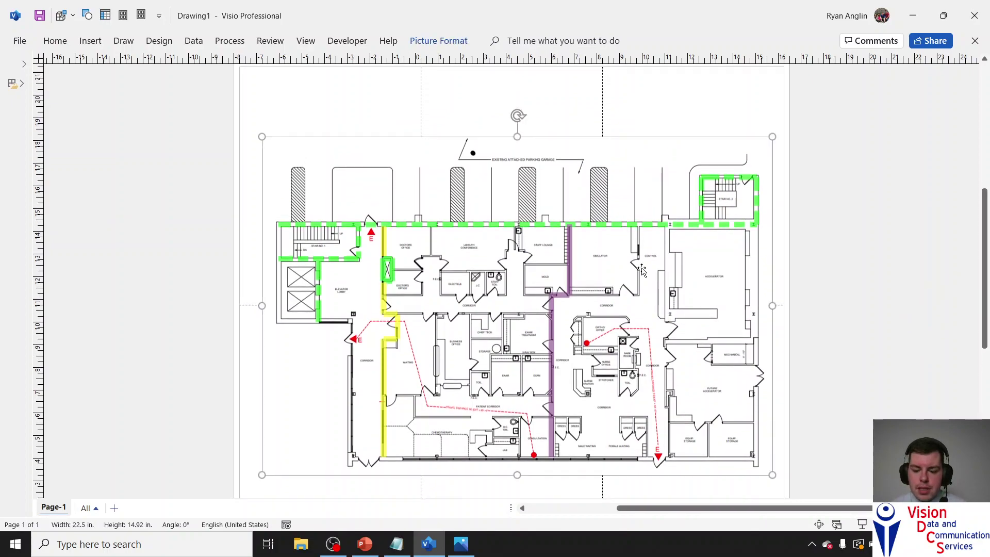
key("Left")
key("Left")
key("Right")
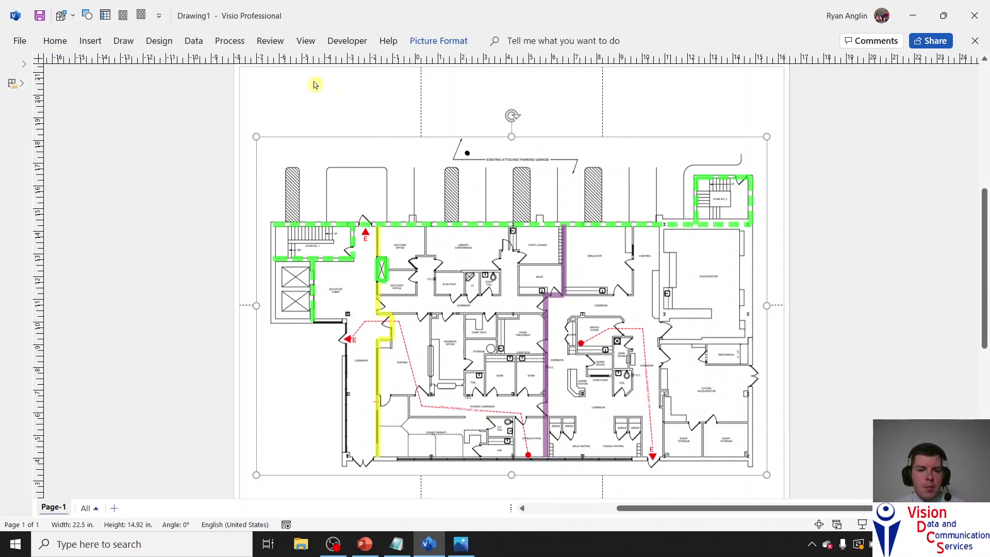
left_click(288, 100)
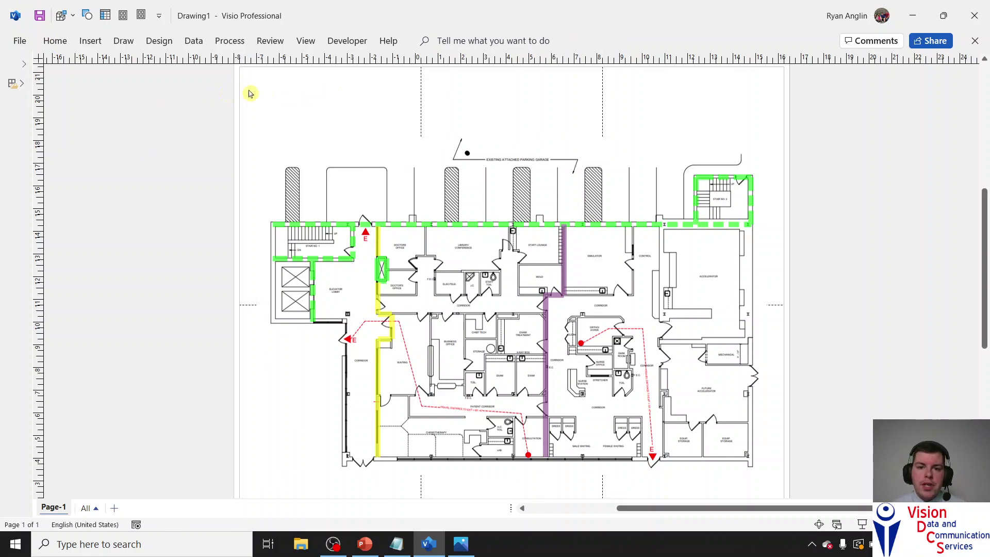
Step: Assign the floor plan picture to a new layer named Floor_Plan
left_click(356, 217)
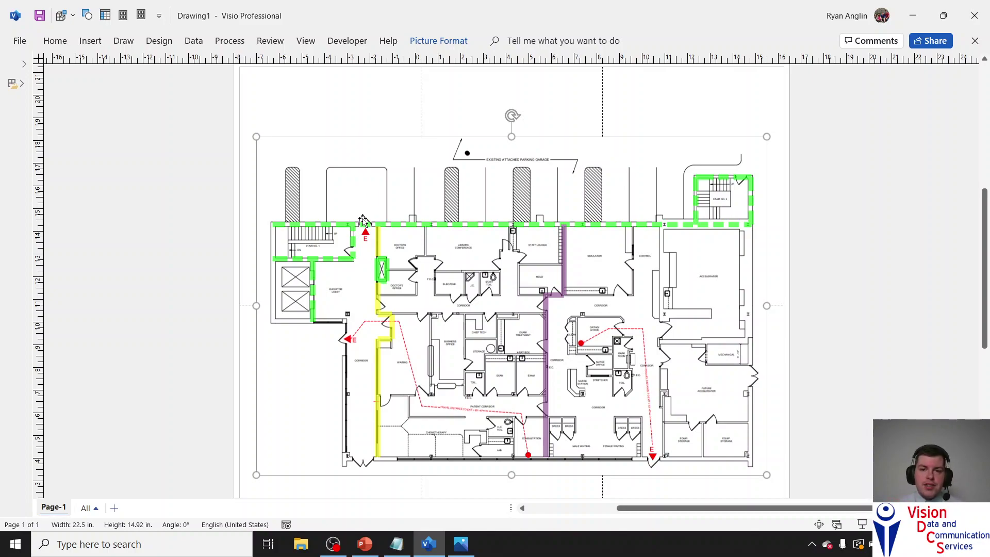
left_click(55, 41)
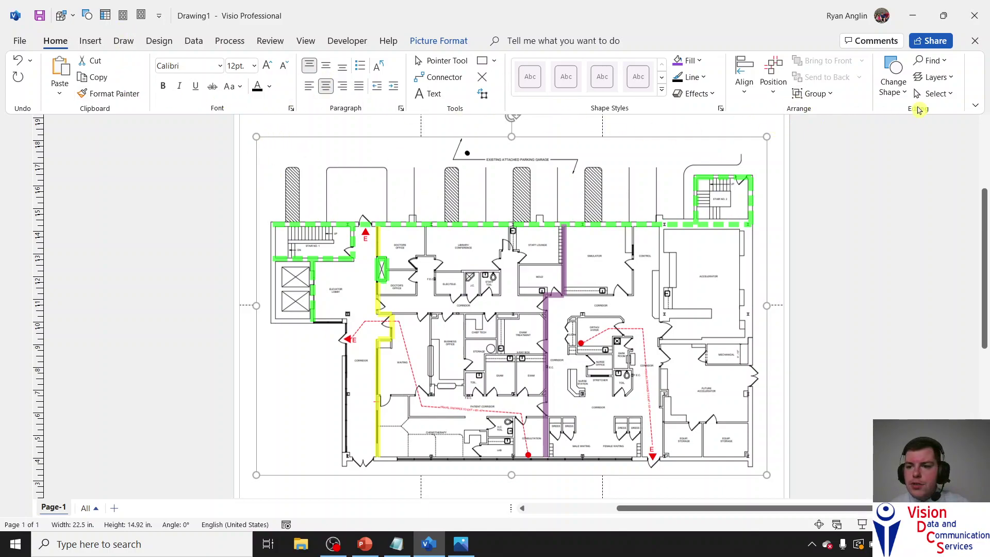
left_click(942, 77)
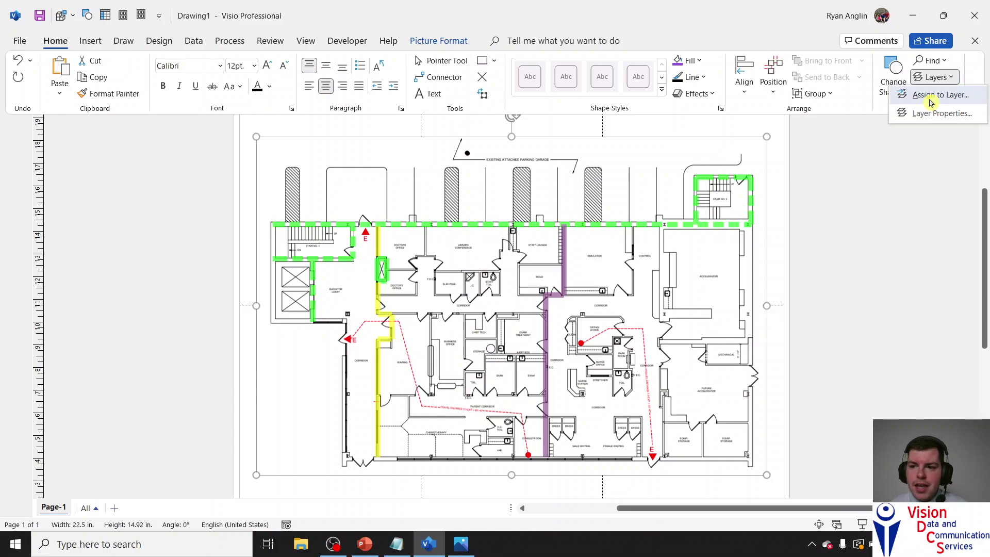
left_click(931, 103)
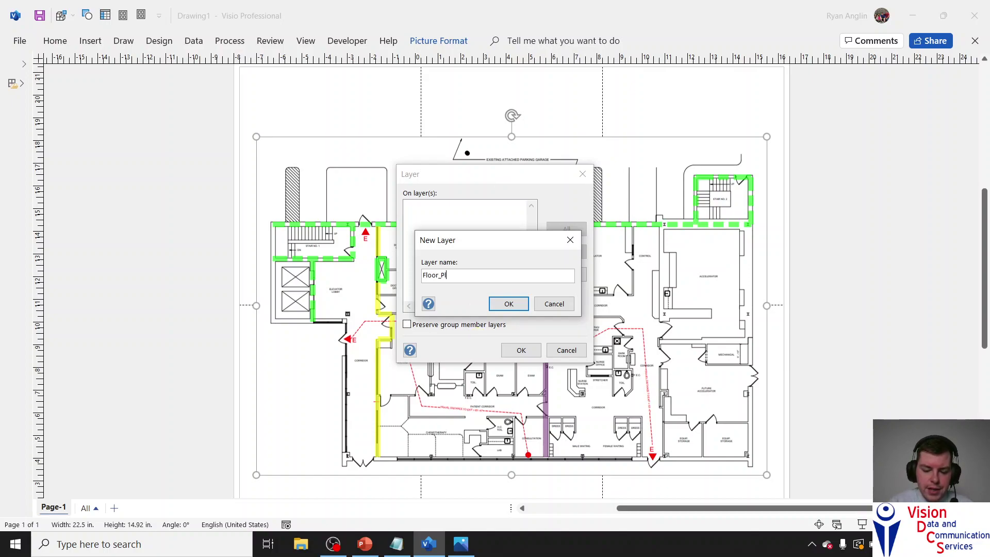
left_click(504, 302)
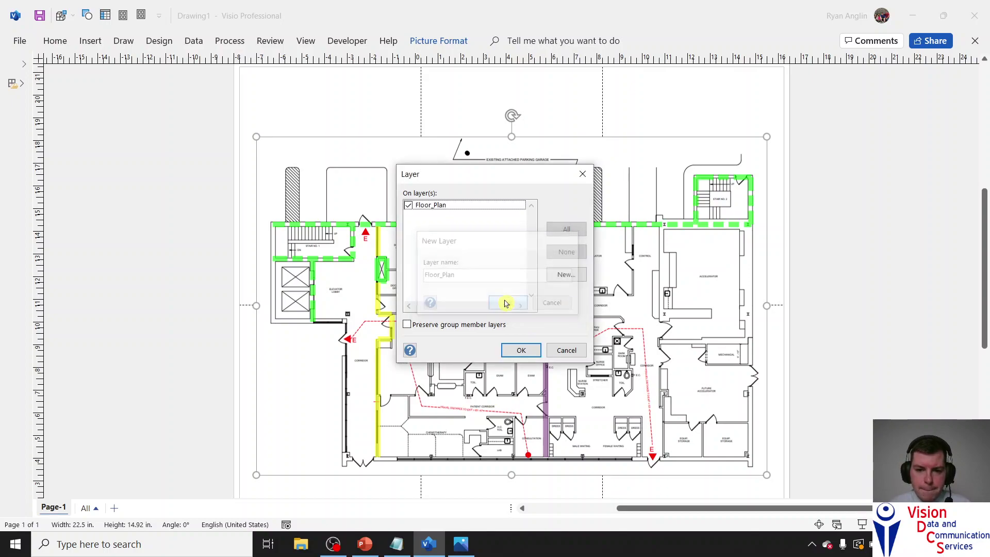
left_click(524, 350)
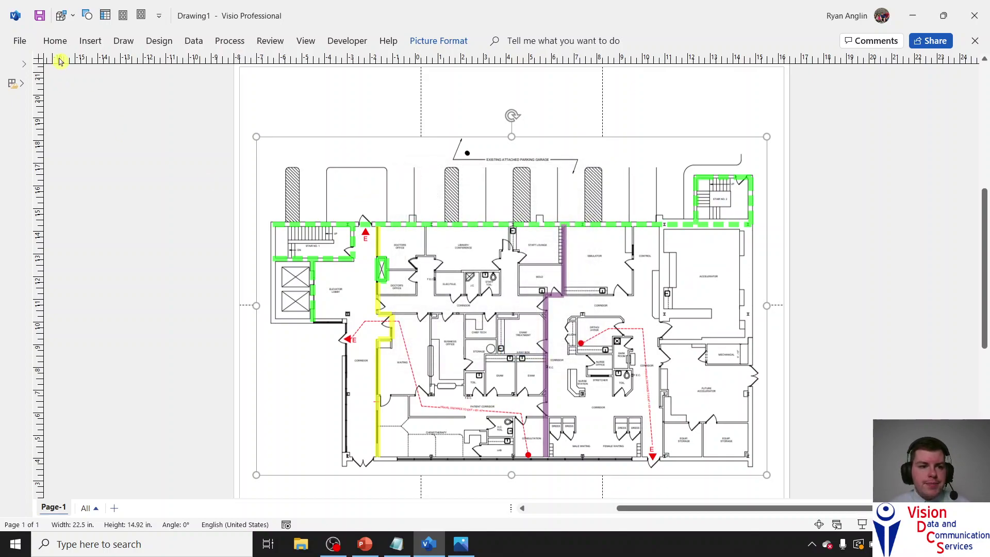
Step: Shift the floor plan very slightly to test whether it can still be moved on its layer
left_click(58, 41)
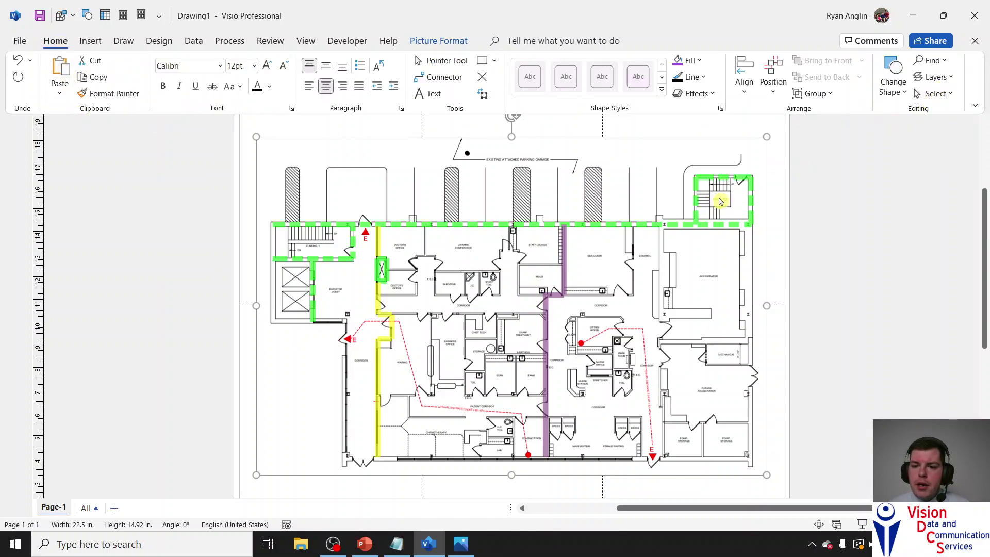
left_click(754, 189)
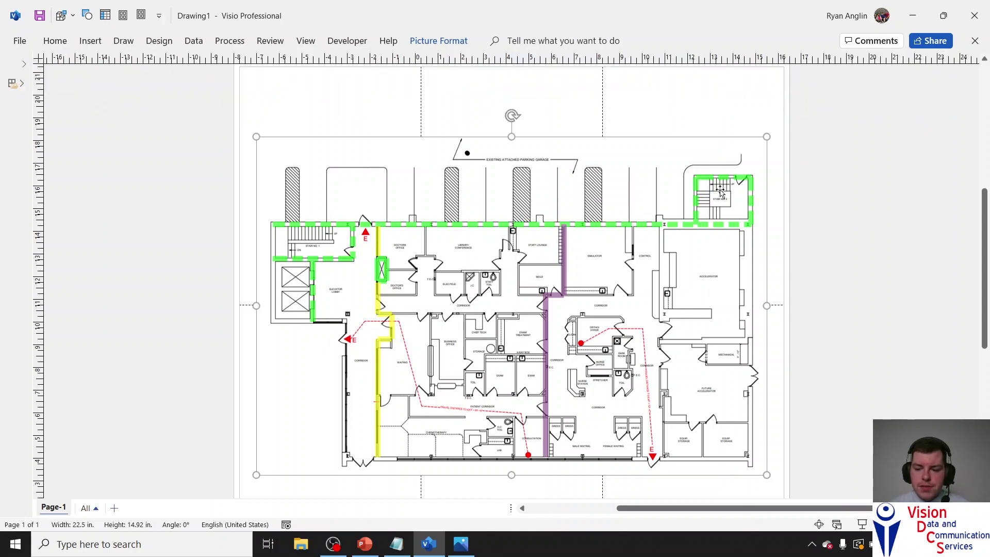
mouse_move(720, 190)
left_mouse_down()
mouse_move(768, 190)
mouse_move(703, 195)
left_mouse_up()
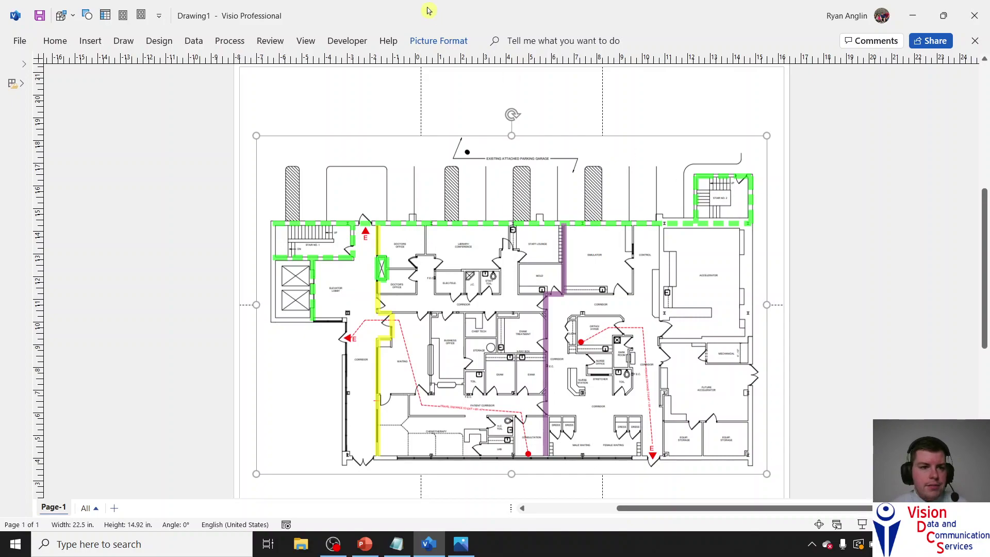
Step: Lock the Floor_Plan layer in the layer properties and apply the change
left_click(59, 41)
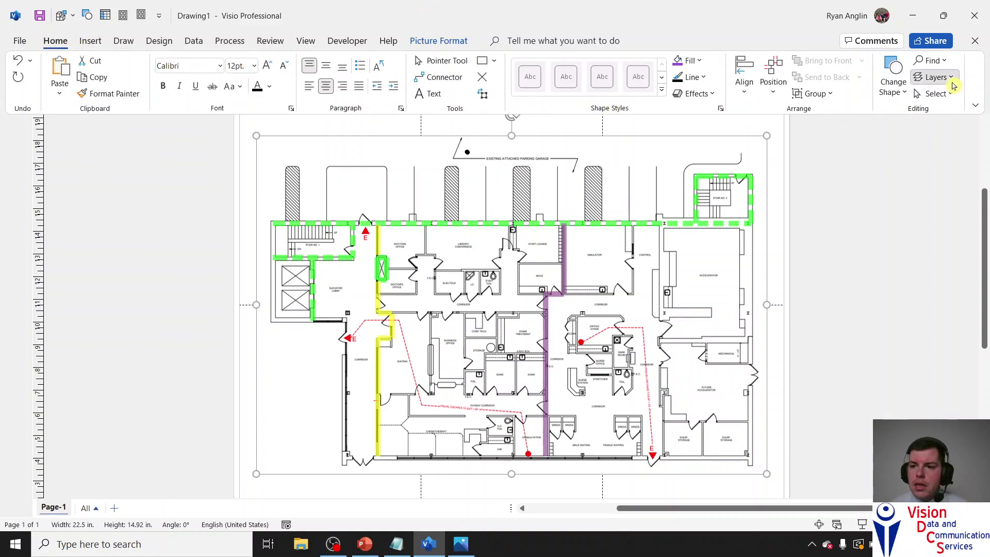
left_click(951, 79)
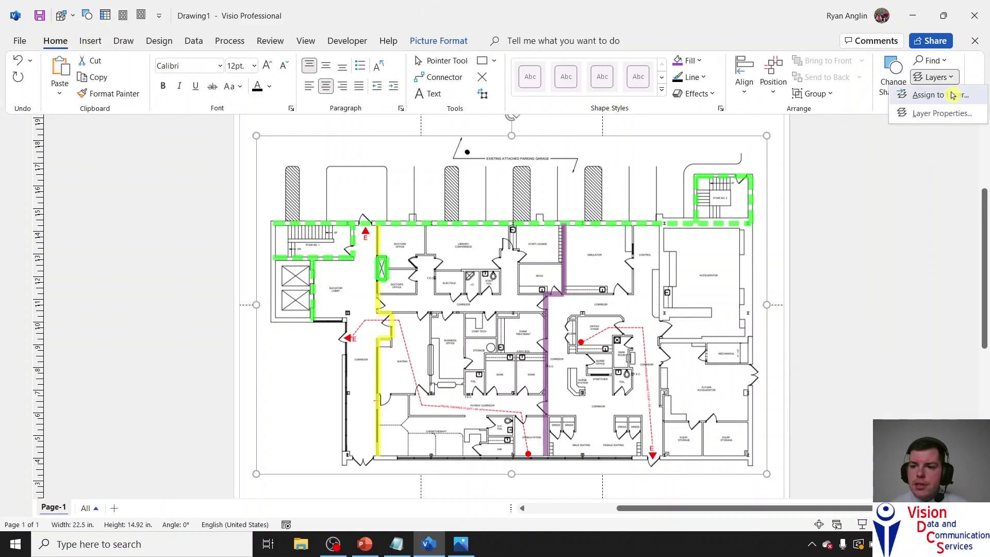
left_click(917, 116)
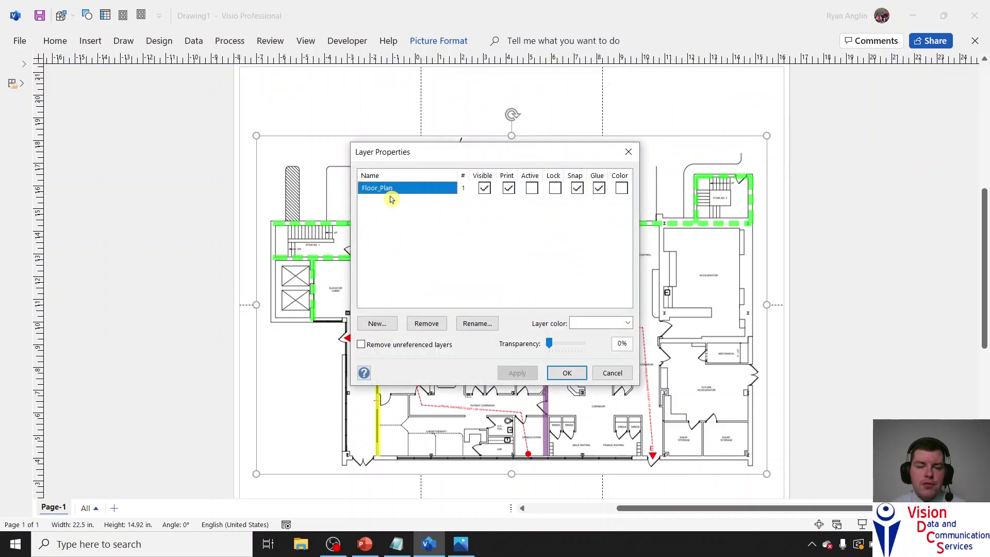
left_click(554, 189)
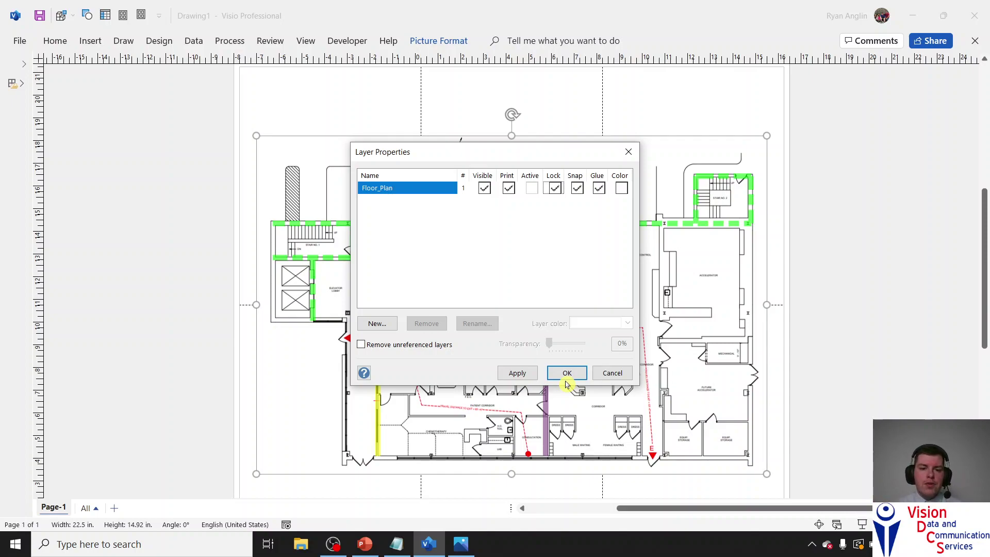
left_click(525, 377)
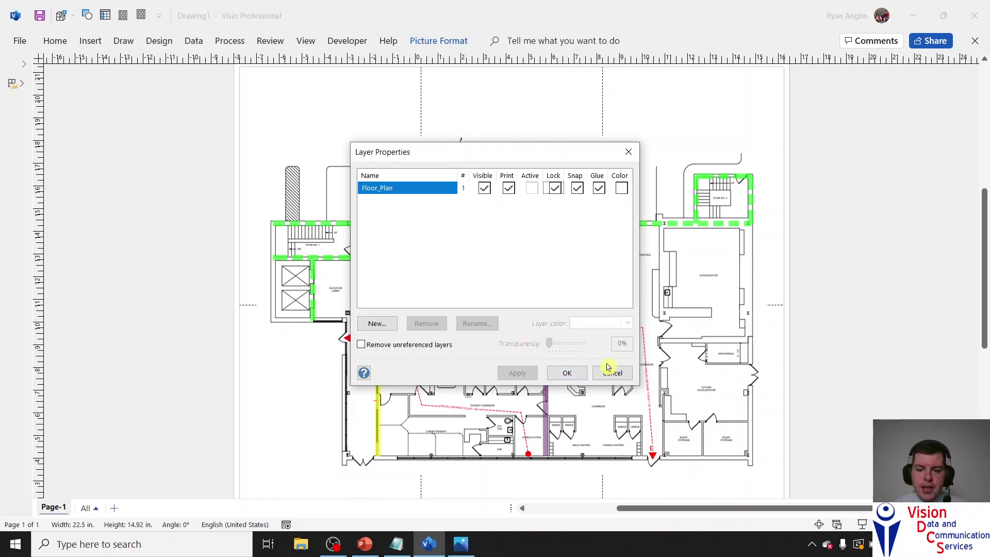
left_click(567, 373)
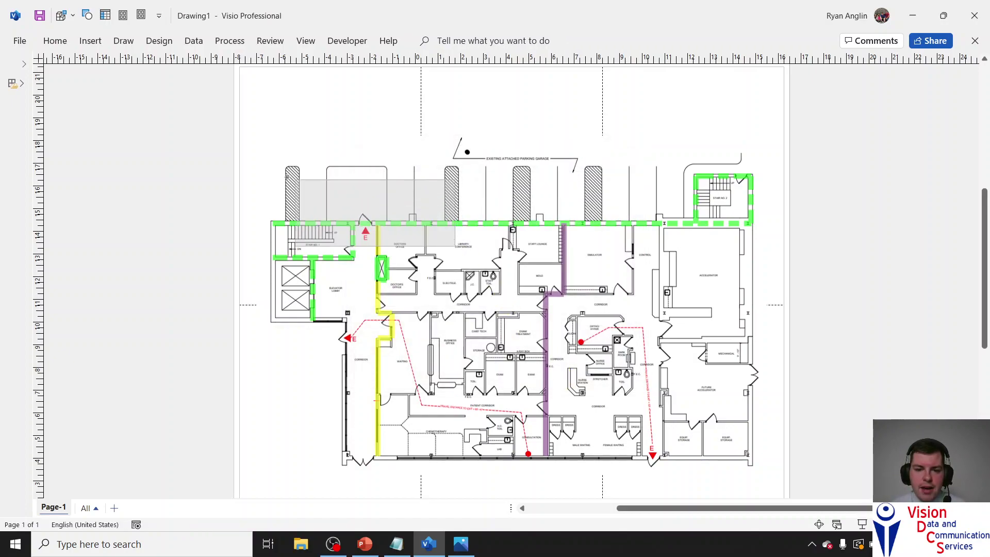
Step: Rename the floor plan page as NYH-1stFl
scroll(498, 242, "down", 2)
scroll(497, 238, "up", 1)
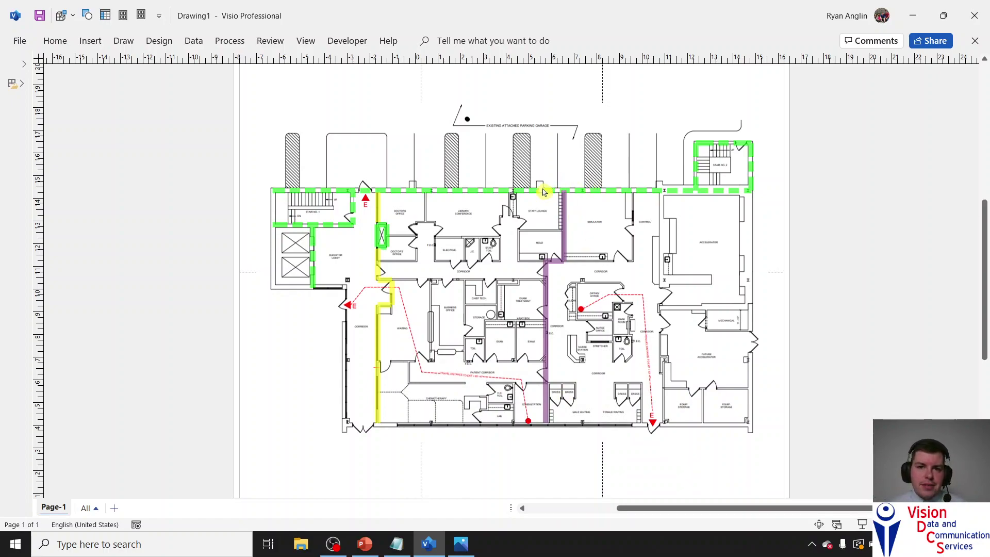
right_click(50, 503)
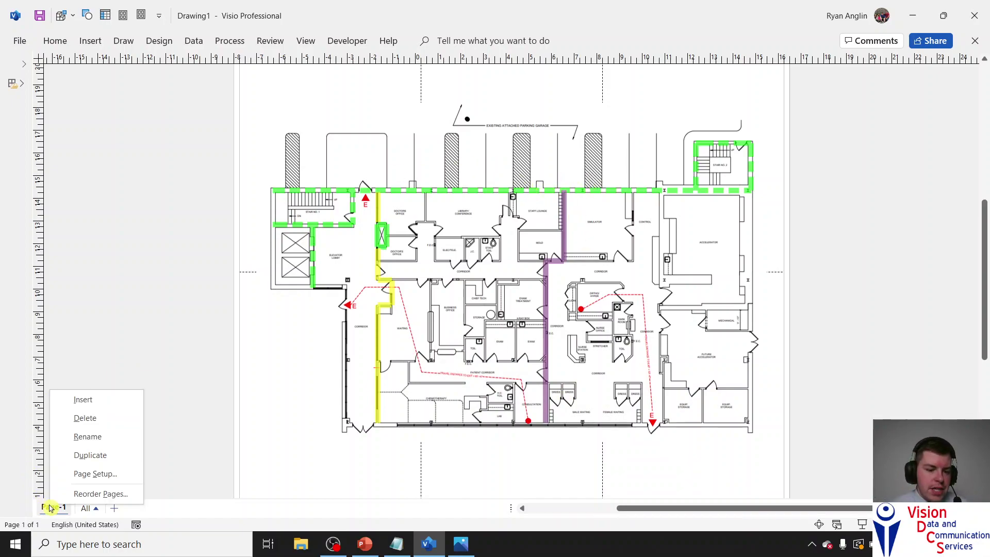
left_click(93, 439)
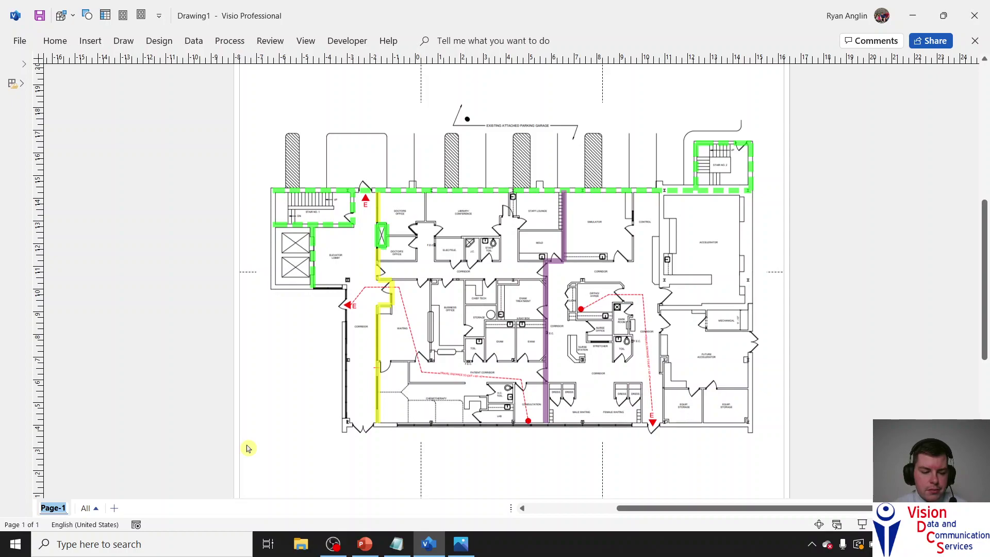
type("NY")
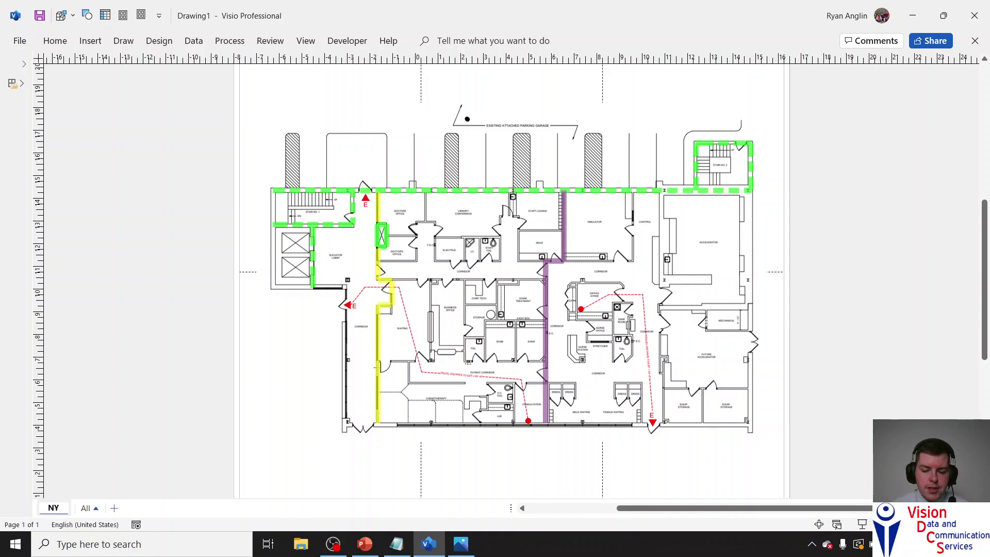
type("H-")
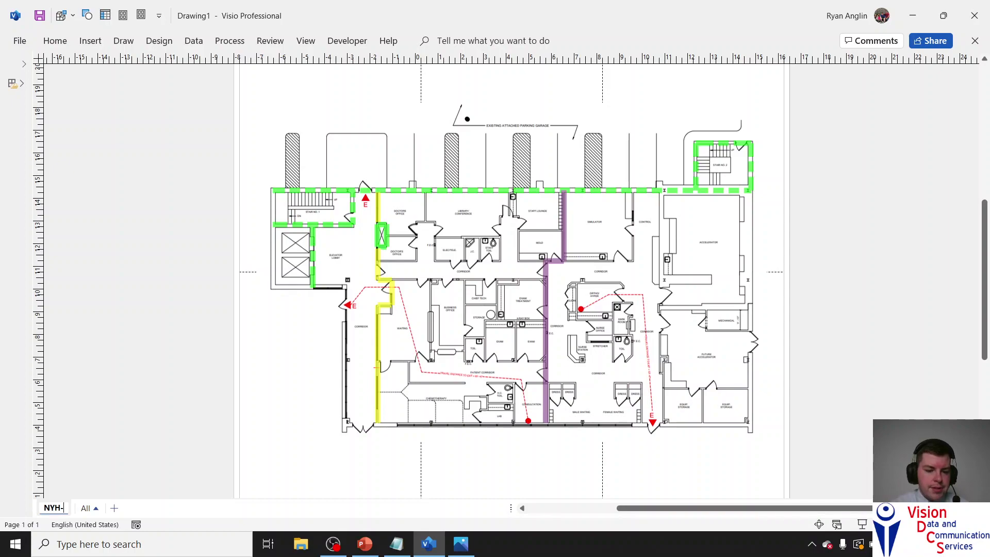
type("1stF")
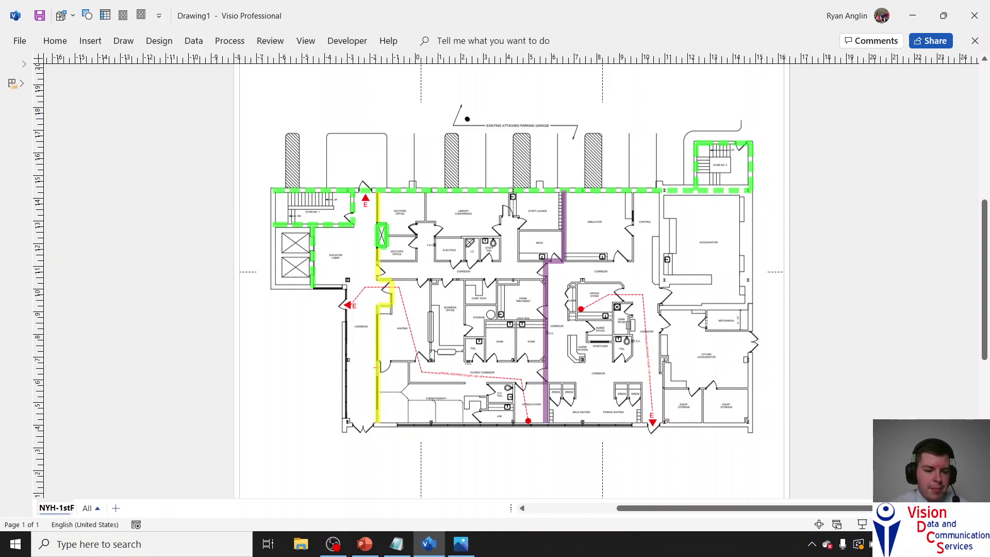
type("l")
key("Return")
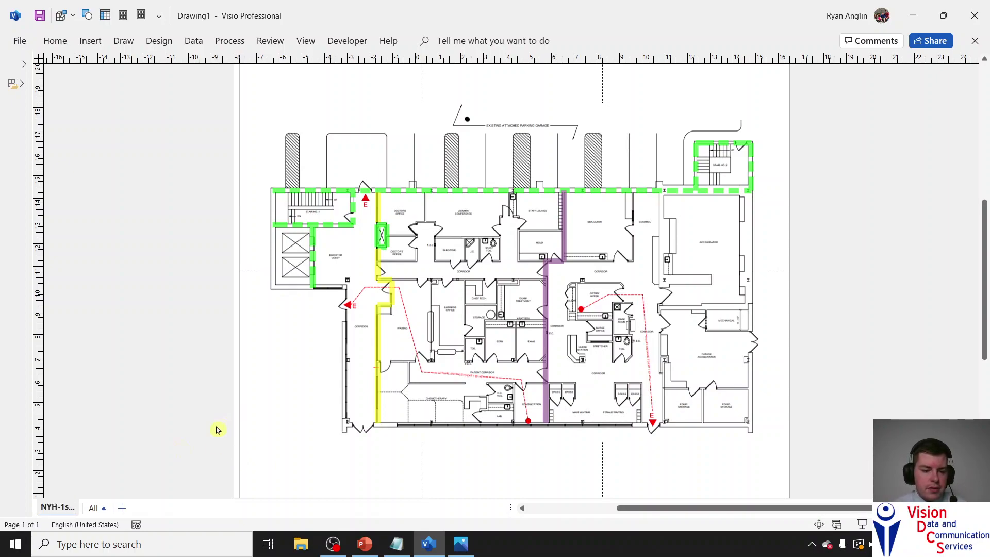
Step: Add a second page to the drawing and name it NYH-2ndFl
left_click(124, 509)
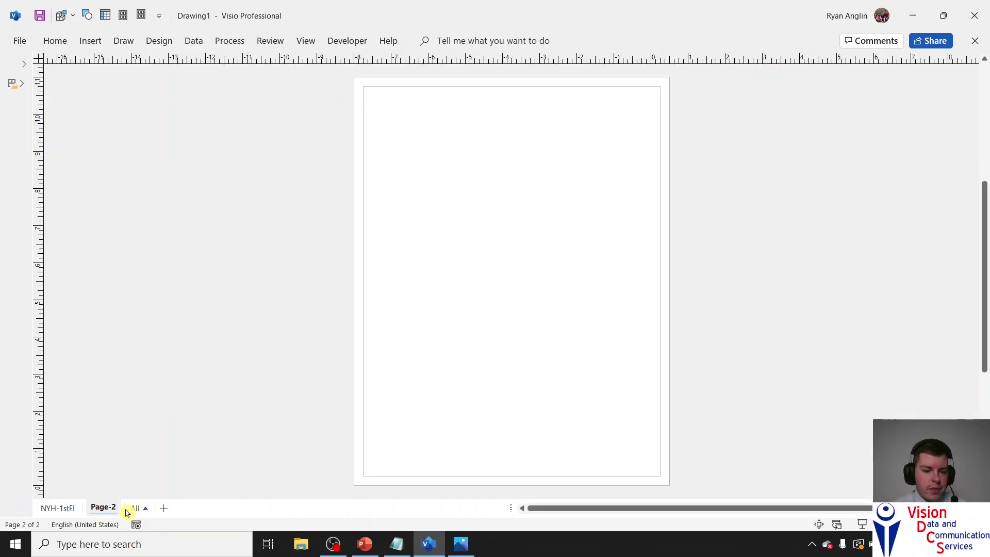
right_click(104, 508)
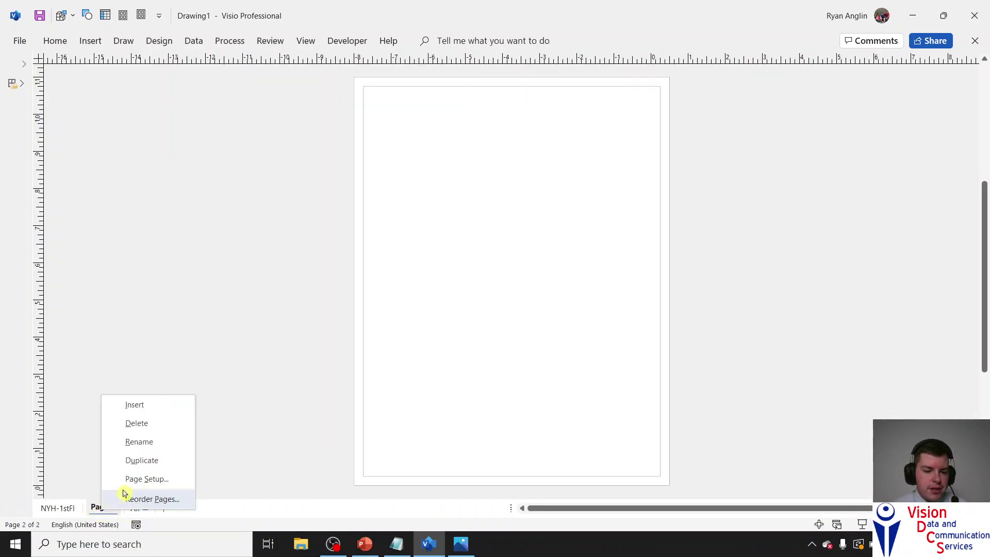
left_click(141, 444)
type("NYH-")
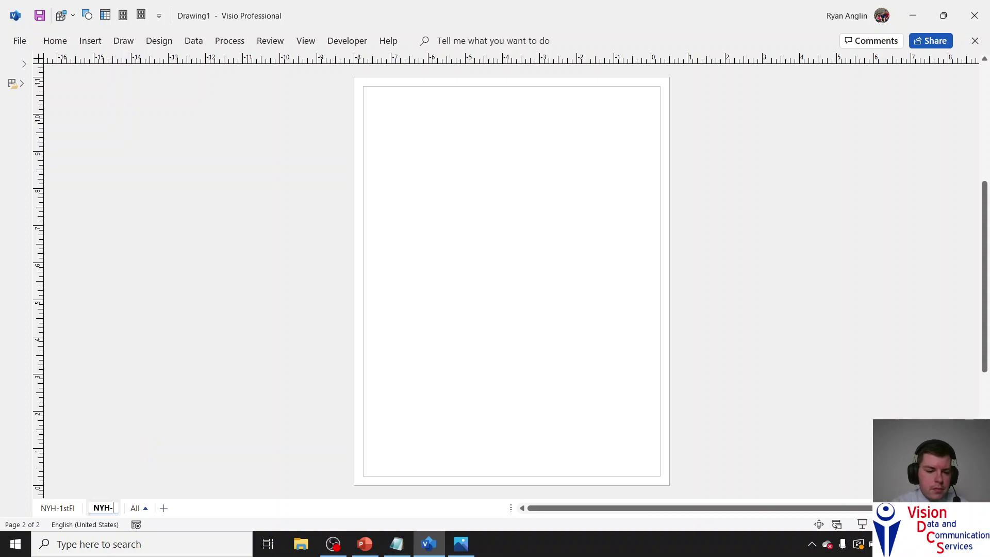
type("2ndFl")
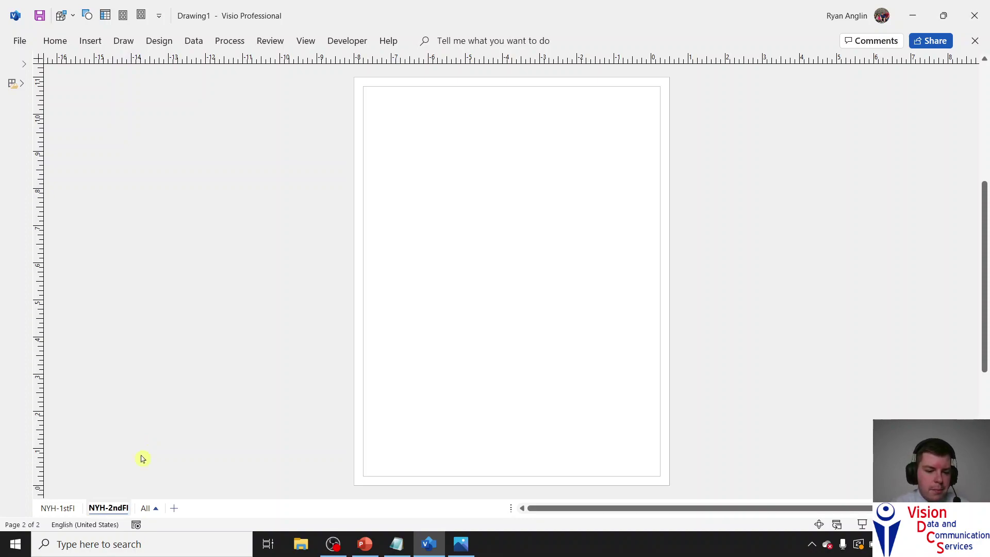
left_click(259, 366)
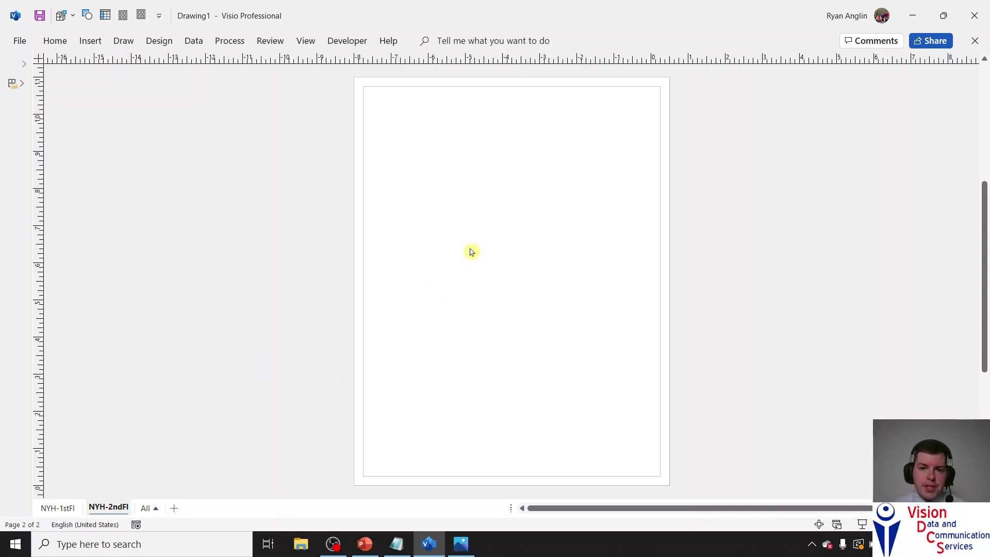
Step: Paste the floor plan onto the second-floor page, enlarge it to about 16.4 by 10.9 in, and adjust its position
key("ctrl+v")
left_click_drag(463, 286, 324, 190)
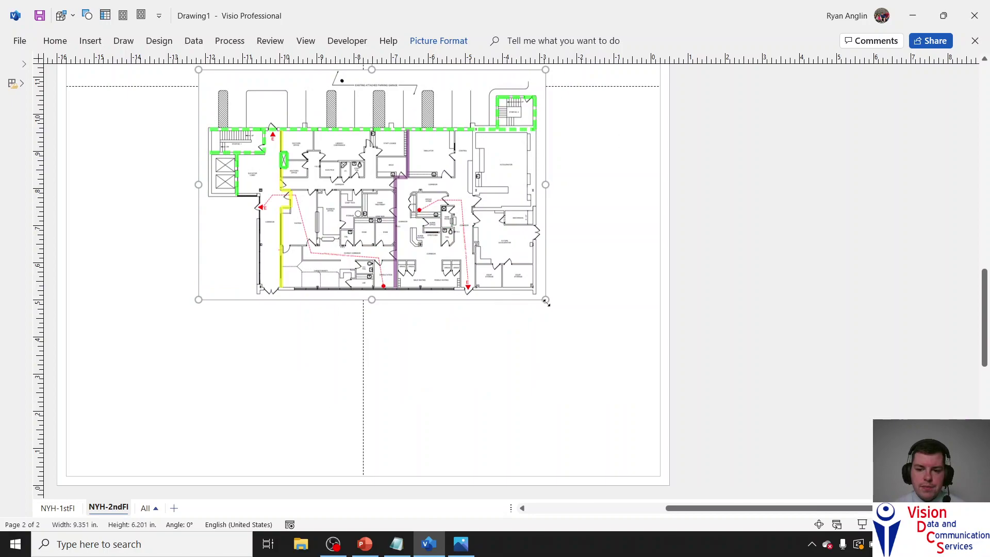
left_click_drag(546, 301, 808, 473)
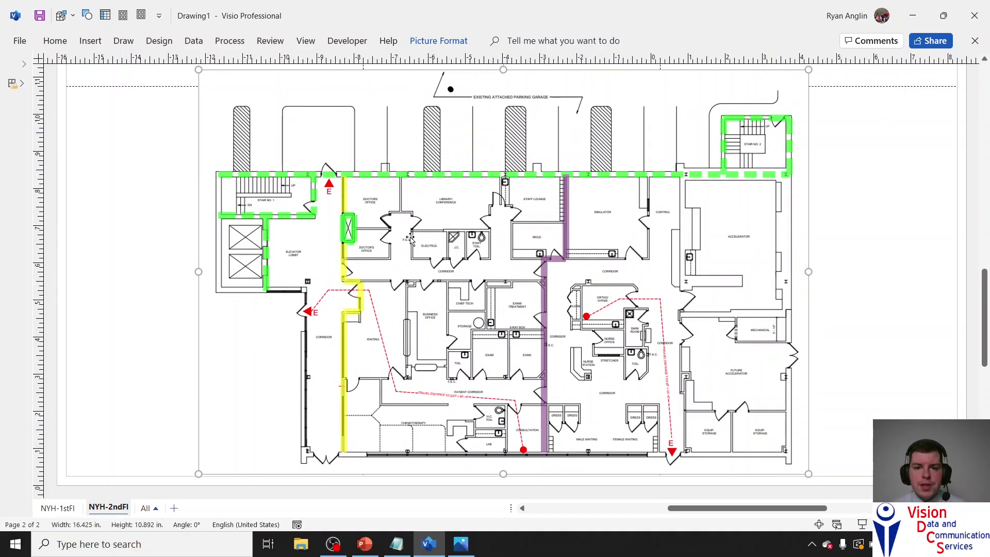
left_click_drag(410, 238, 407, 241)
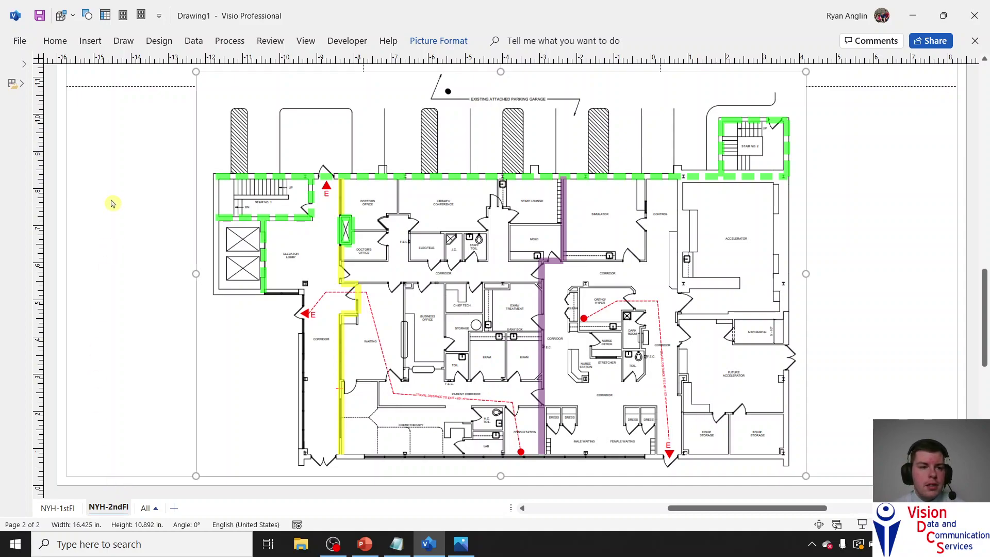
Step: Assign the second-floor plan picture to a new layer named 2nd_Flr
left_click(55, 41)
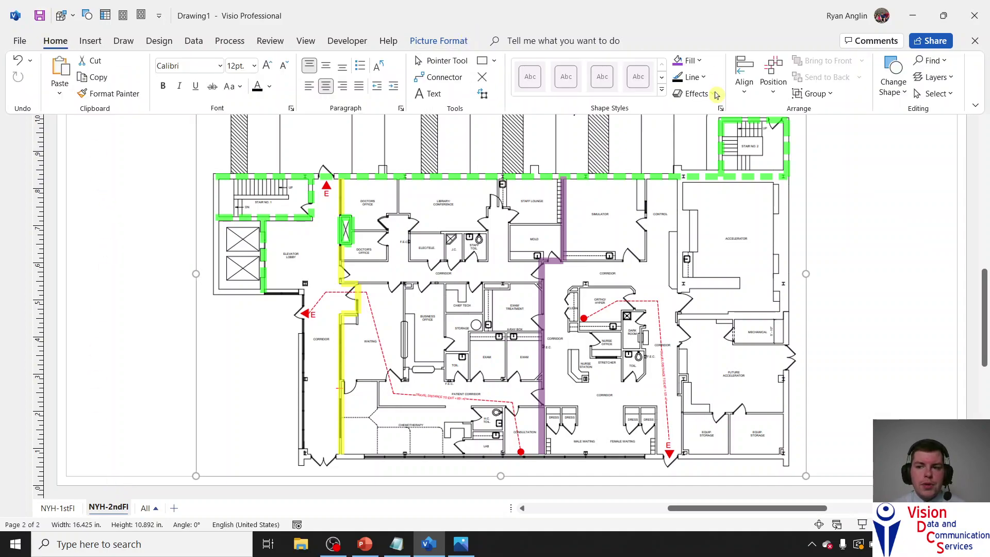
left_click(933, 77)
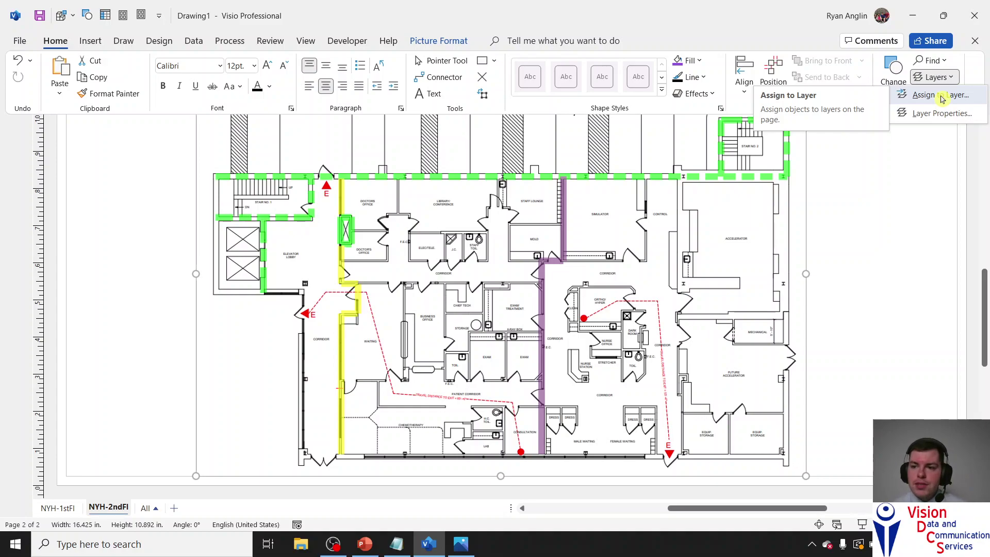
left_click(942, 98)
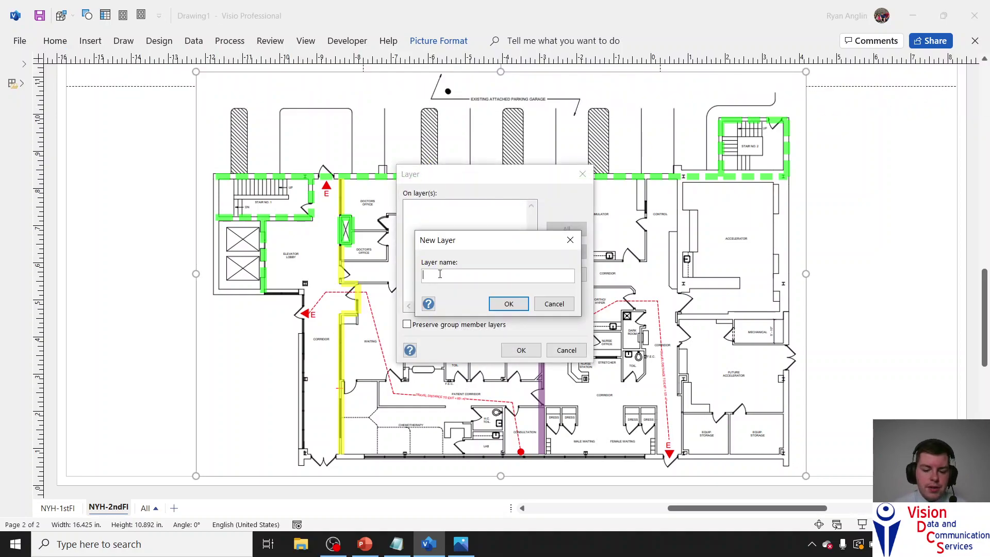
type("Fl")
key("BackSpace")
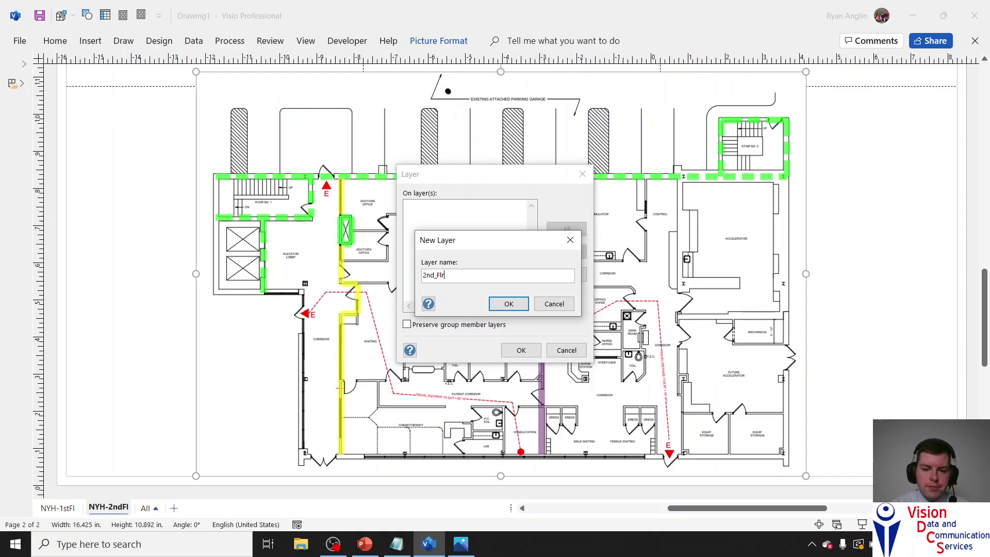
left_click(509, 304)
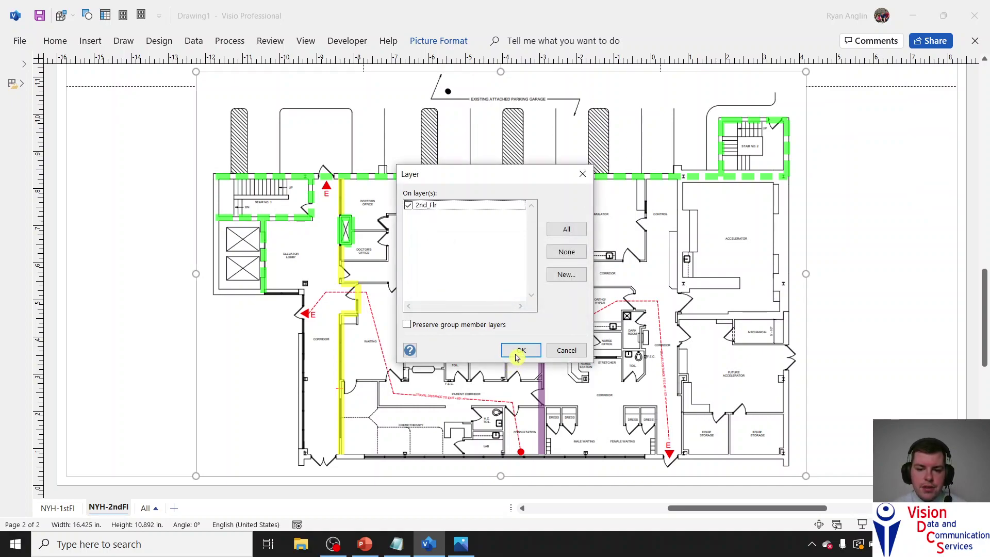
left_click(522, 350)
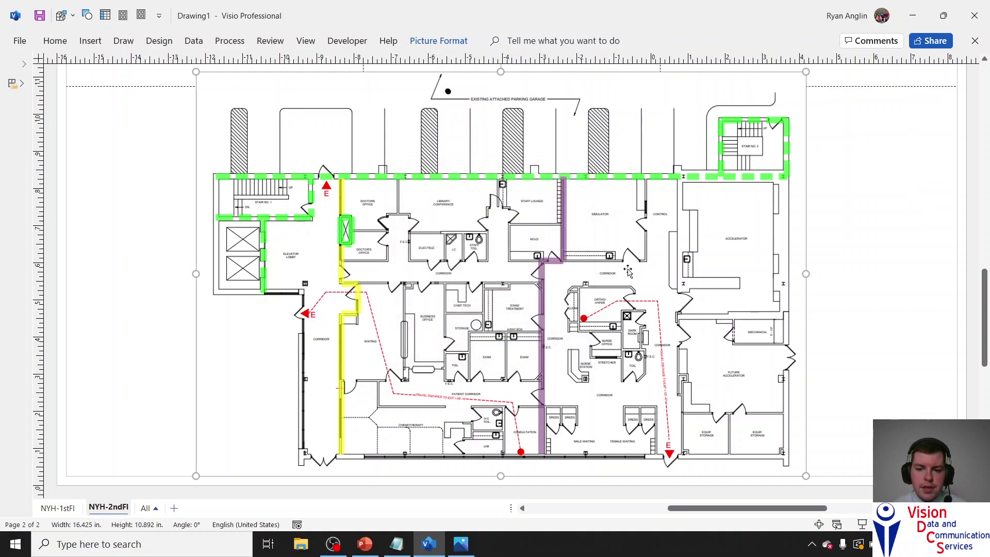
Step: Lock the 2nd_Flr layer in the layer properties
left_click(55, 41)
left_click(934, 93)
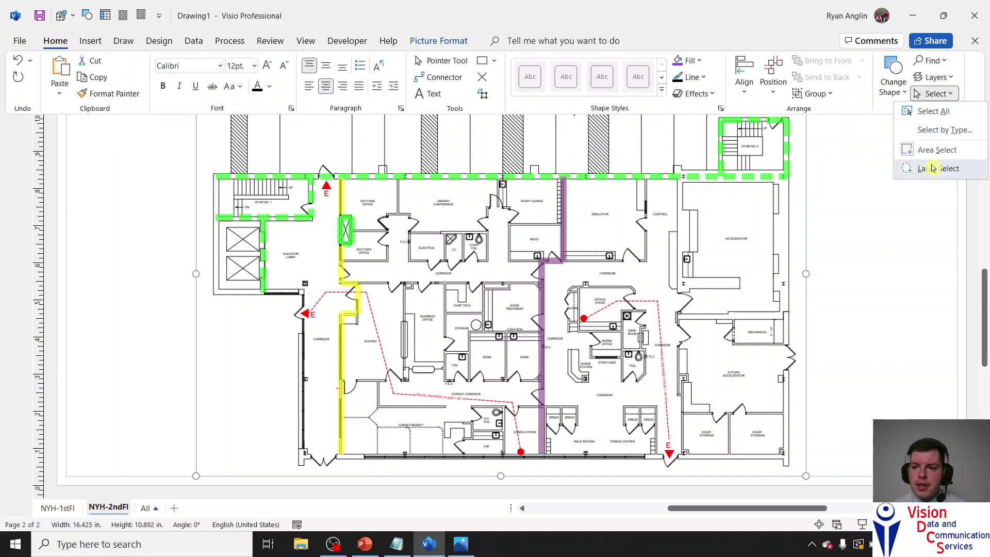
left_click(932, 76)
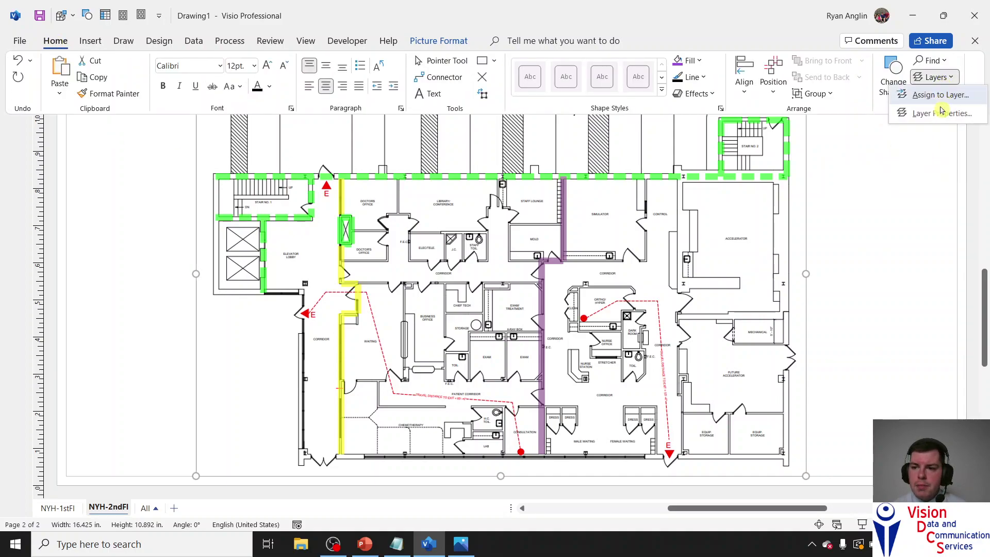
left_click(941, 119)
left_click(553, 187)
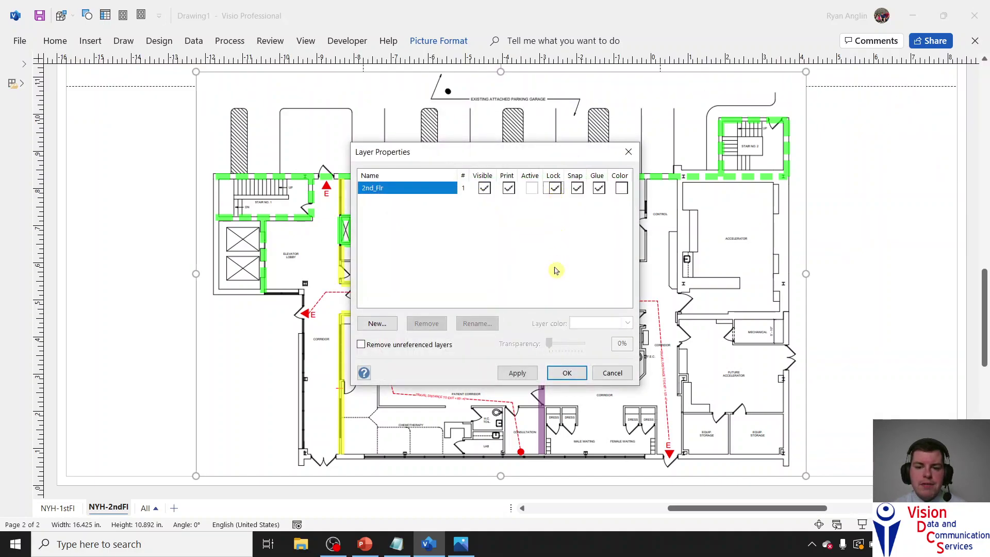
left_click(567, 373)
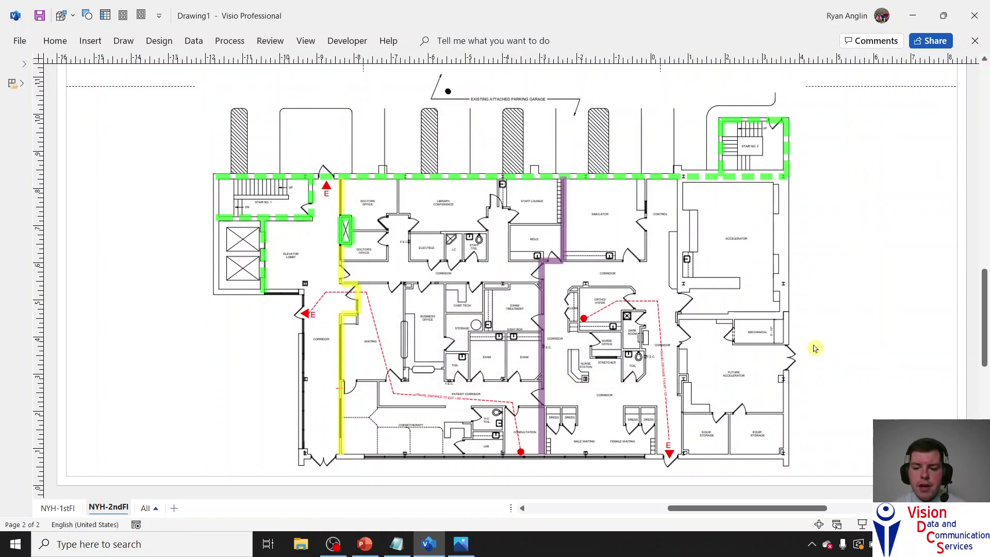
Step: Compare the floor plans on the NYH-1stFl and NYH-2ndFl pages, ending on the second-floor page
scroll(814, 345, "up", 2)
scroll(815, 345, "down", 2)
scroll(500, 281, "down", 1, "ctrl")
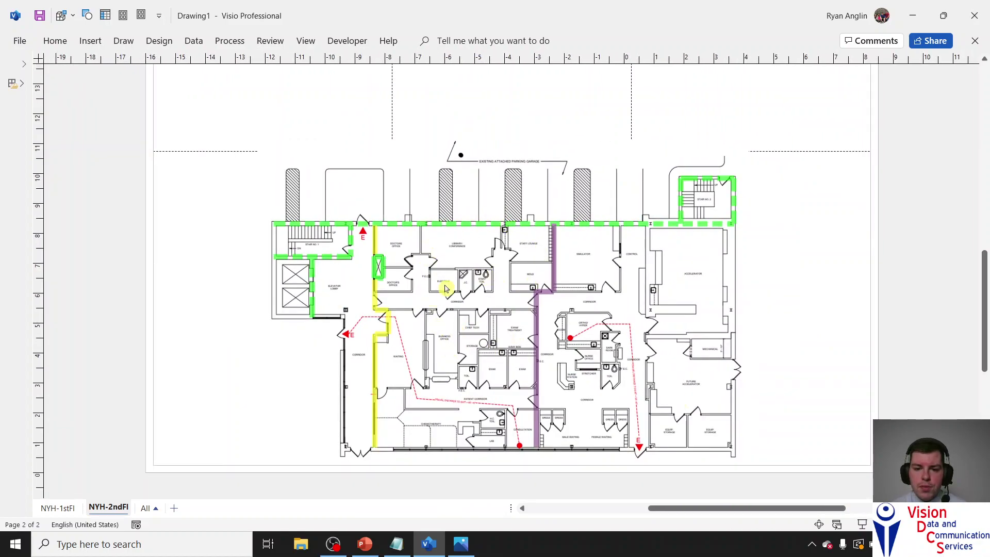
left_click(58, 509)
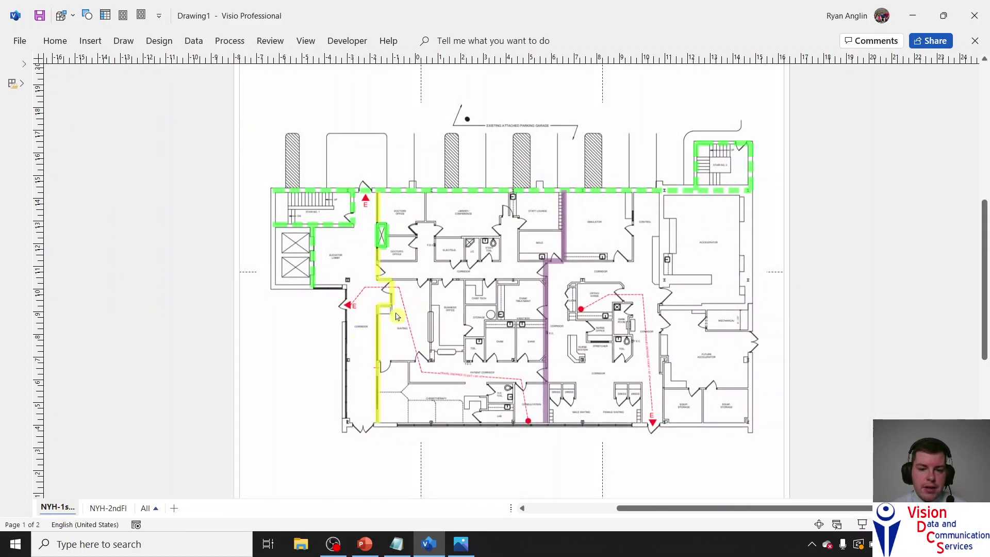
left_click(109, 508)
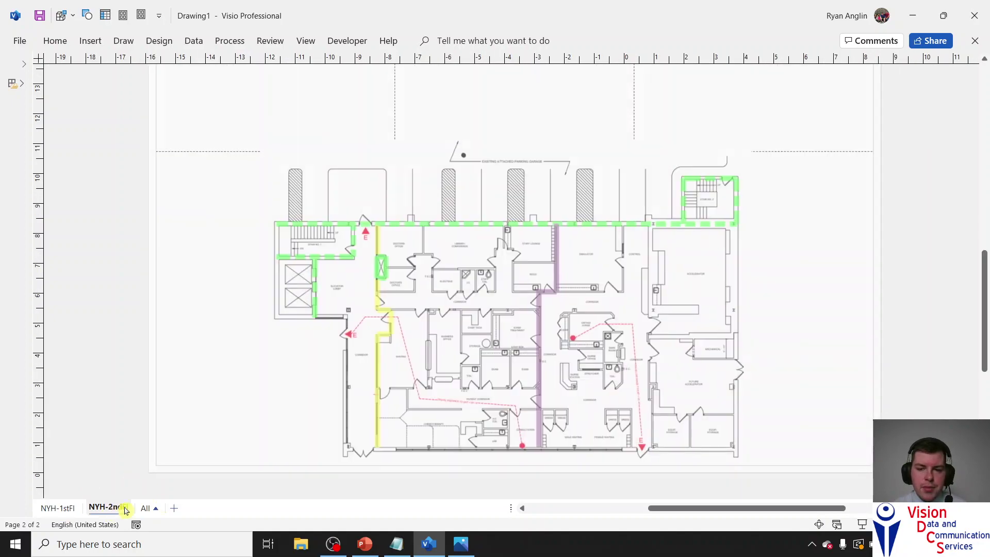
scroll(289, 353, "up", 1)
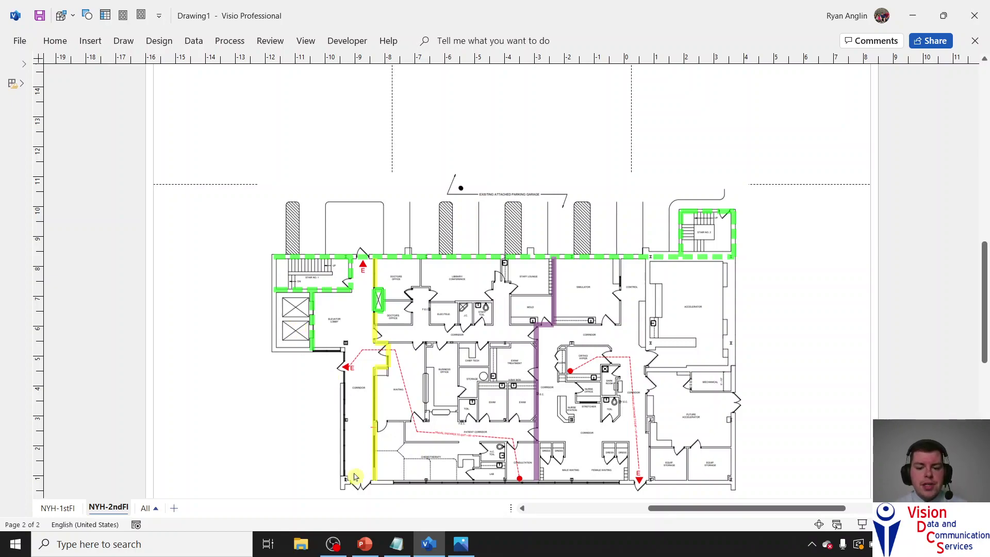
mouse_move(464, 548)
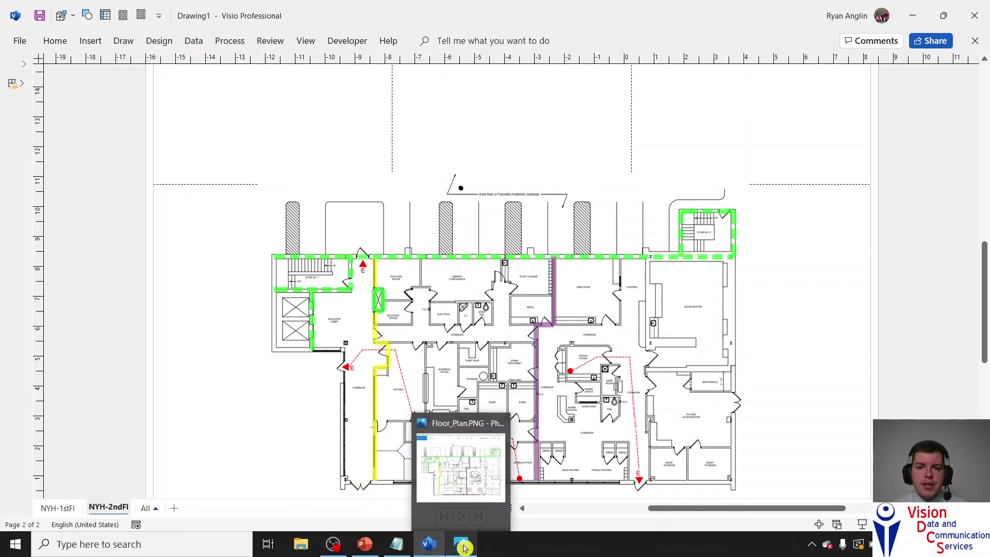
mouse_move(351, 550)
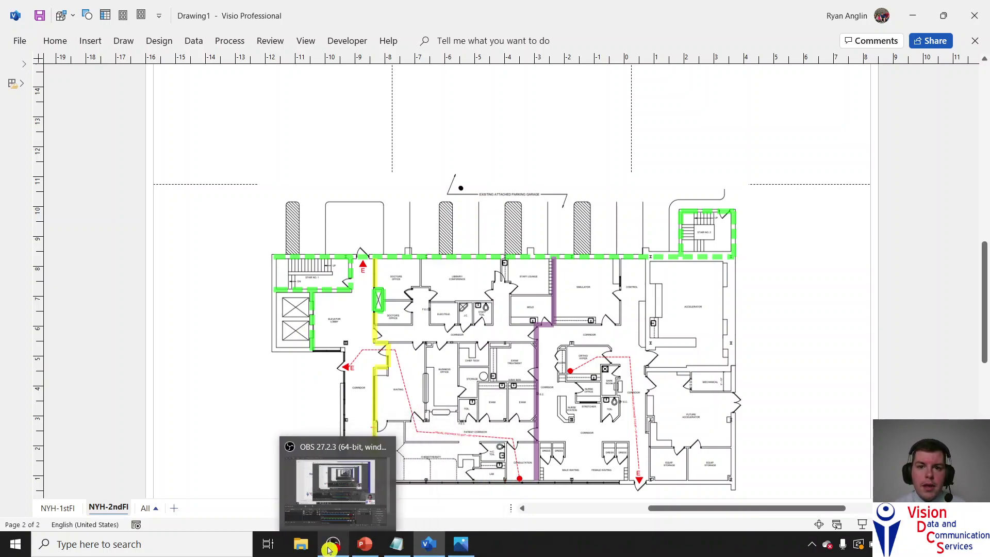